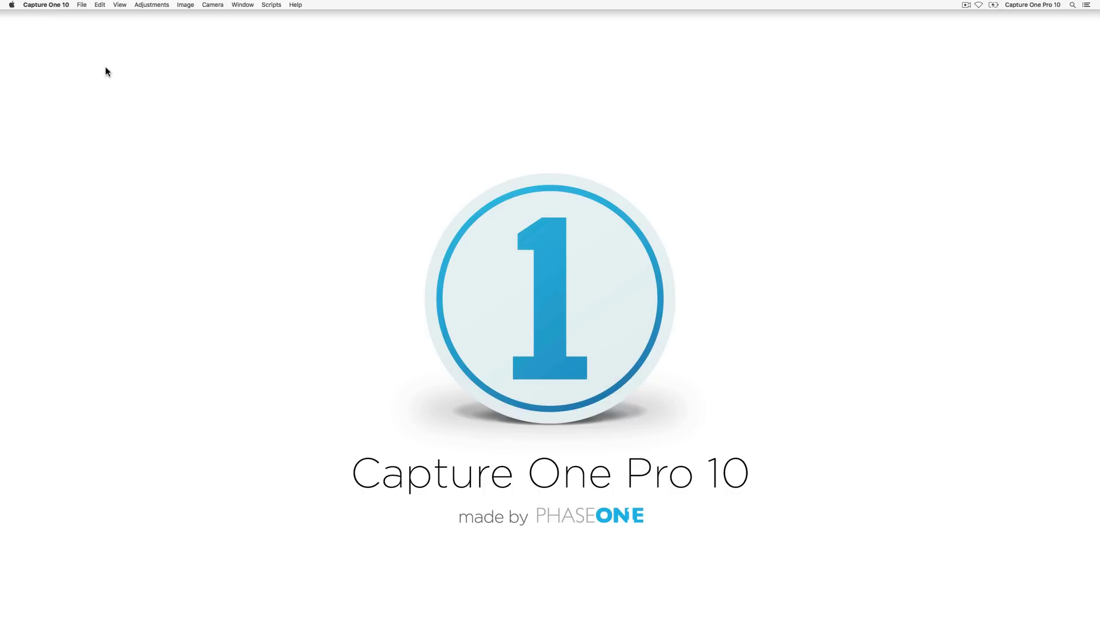
Create a blank catalog named 'My Capture One Catalog' saved in the Pictures folder.
click(81, 6)
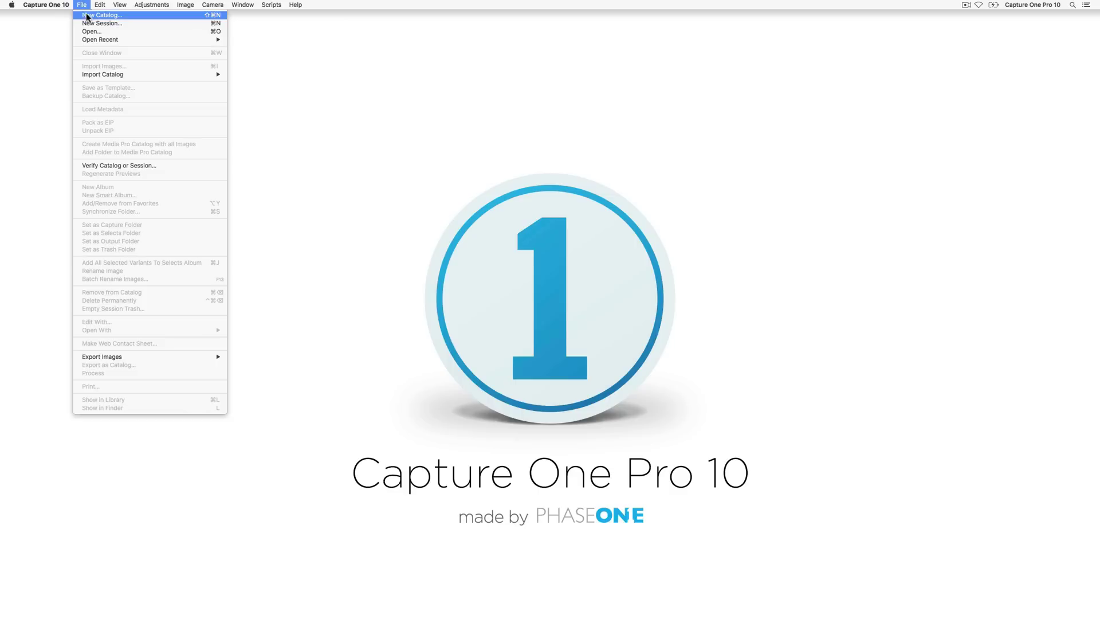
click(129, 16)
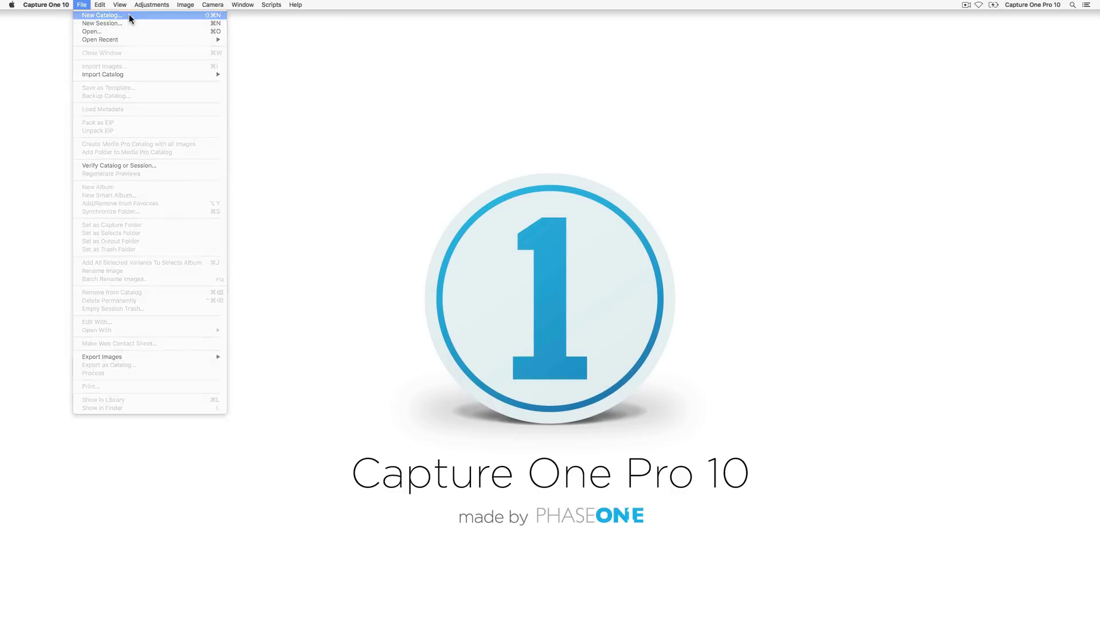
text(My C)
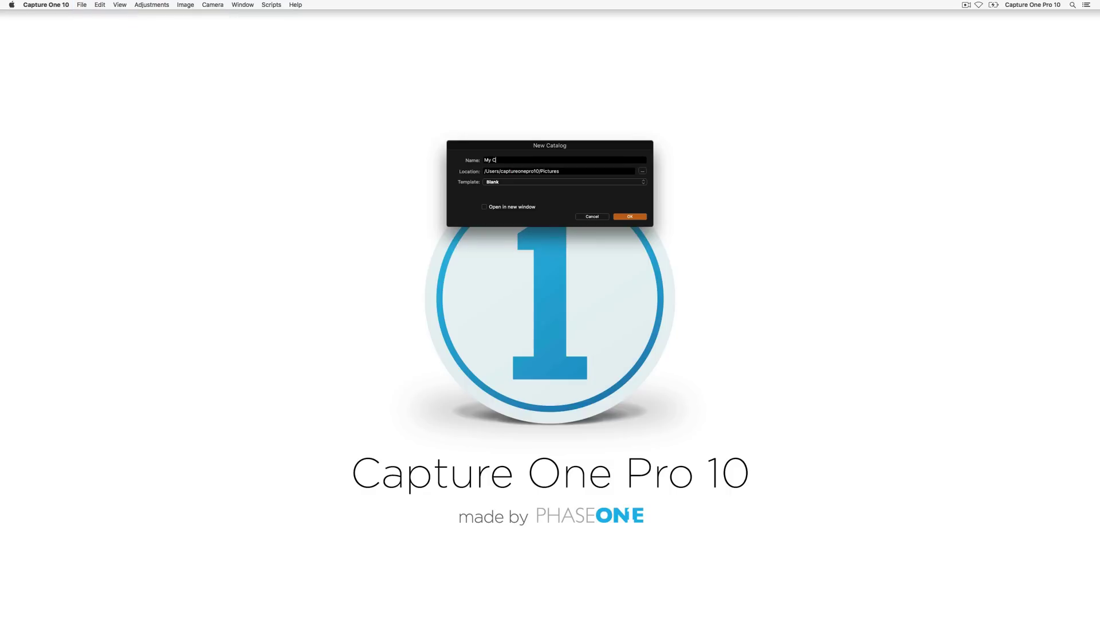
text(apture One Catalog)
click(631, 216)
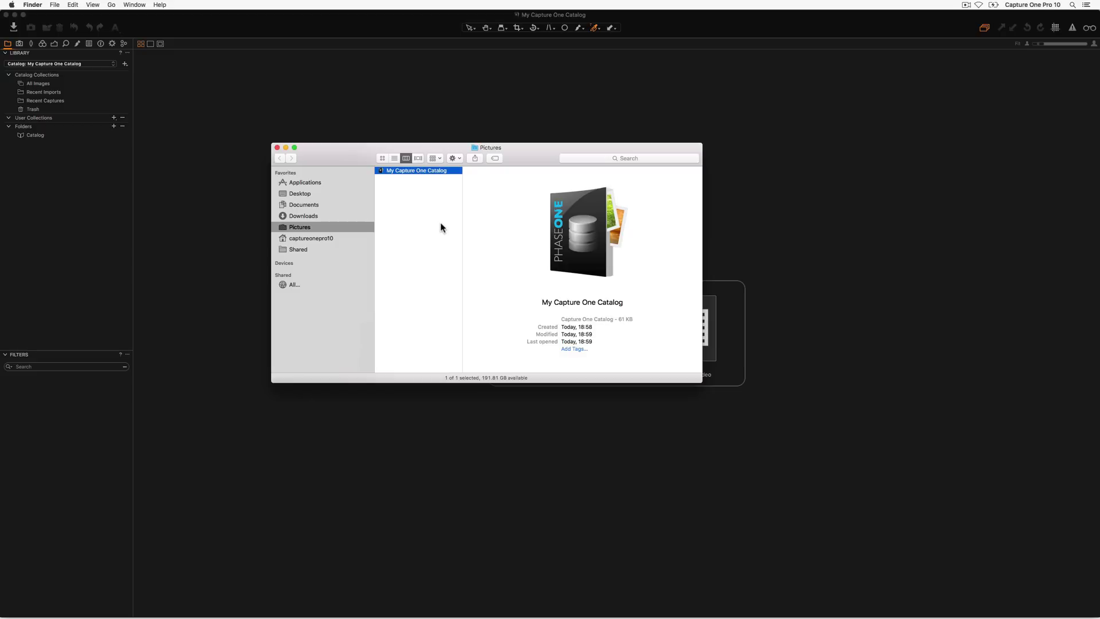
Hide Finder to return to the empty My Capture One Catalog.
key(super+h)
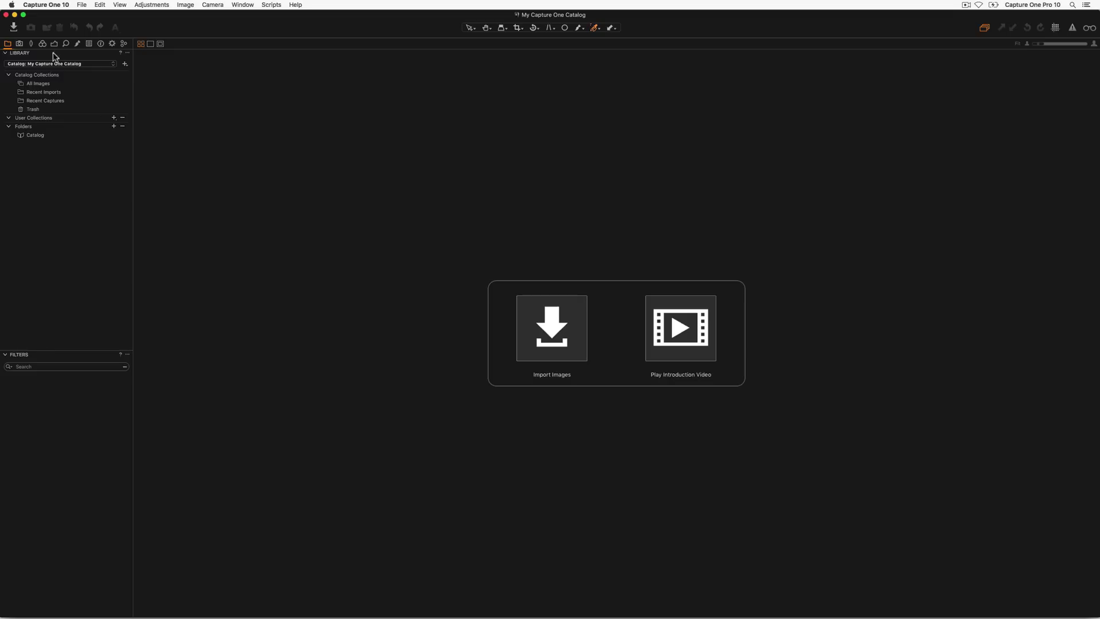
Open Import Images with NO NAME as source, leaving Include Subfolders off.
click(13, 27)
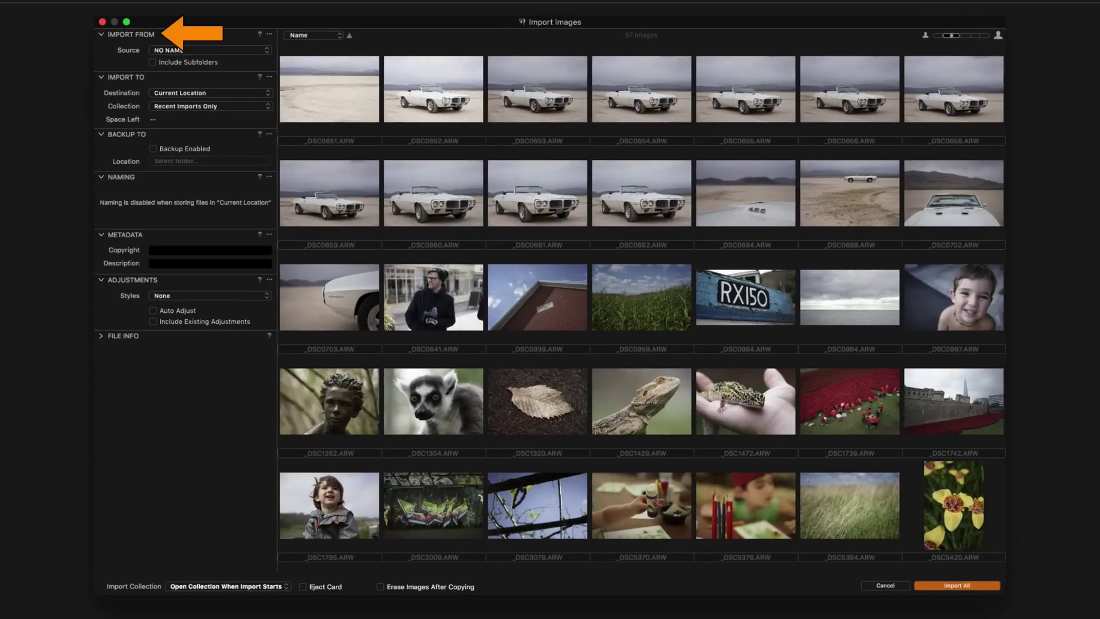
click(236, 52)
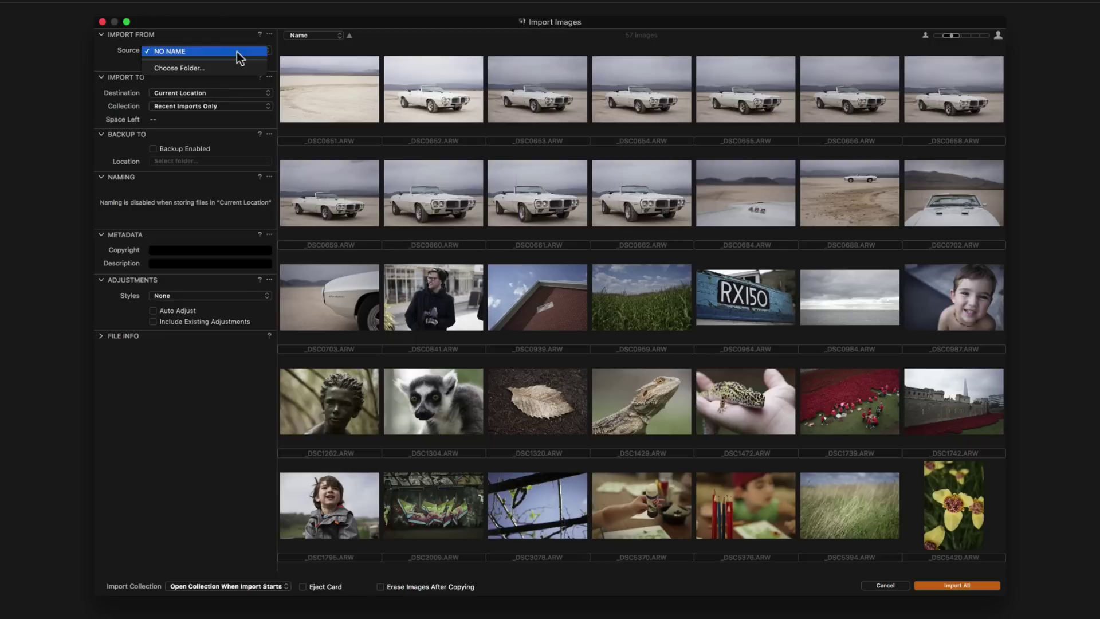
click(112, 61)
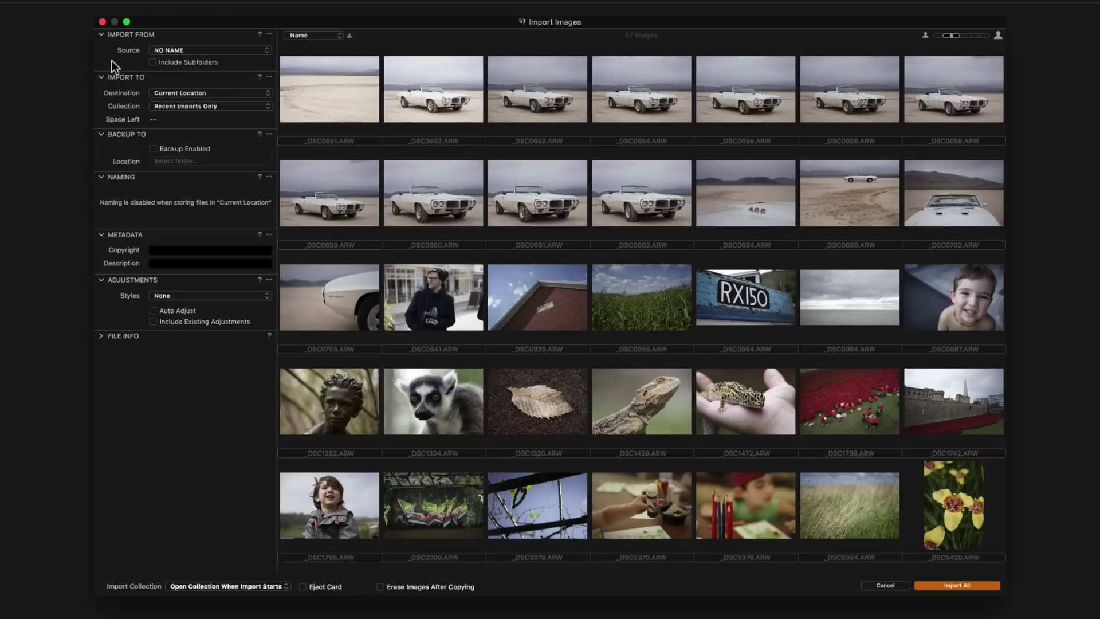
click(153, 63)
click(153, 62)
Set the import destination to the Pictures folder instead of Current Location.
click(267, 95)
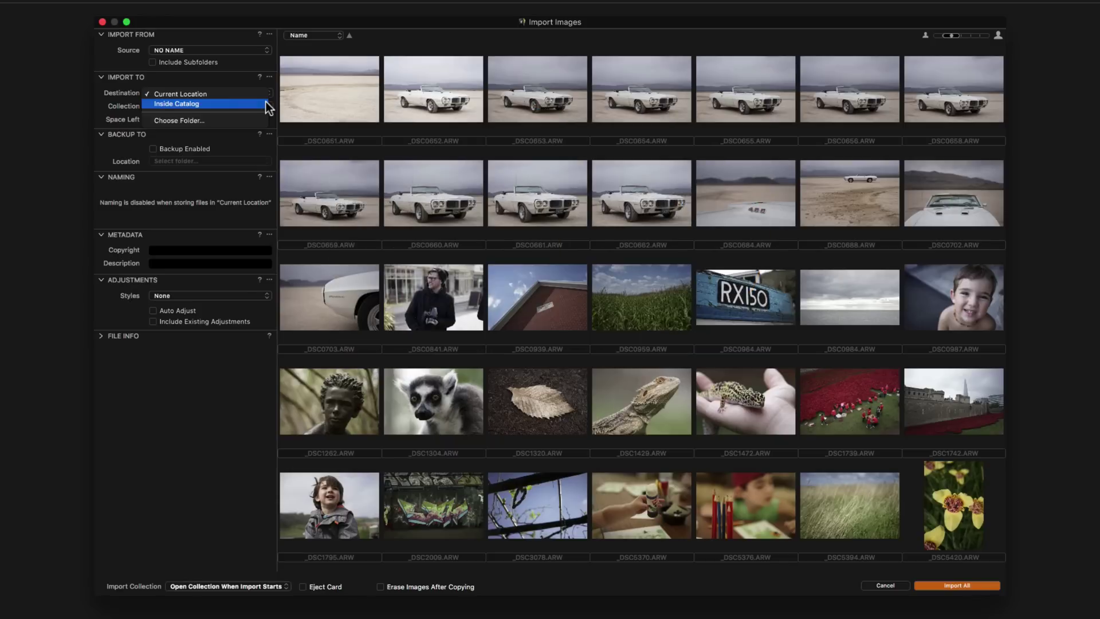
click(265, 103)
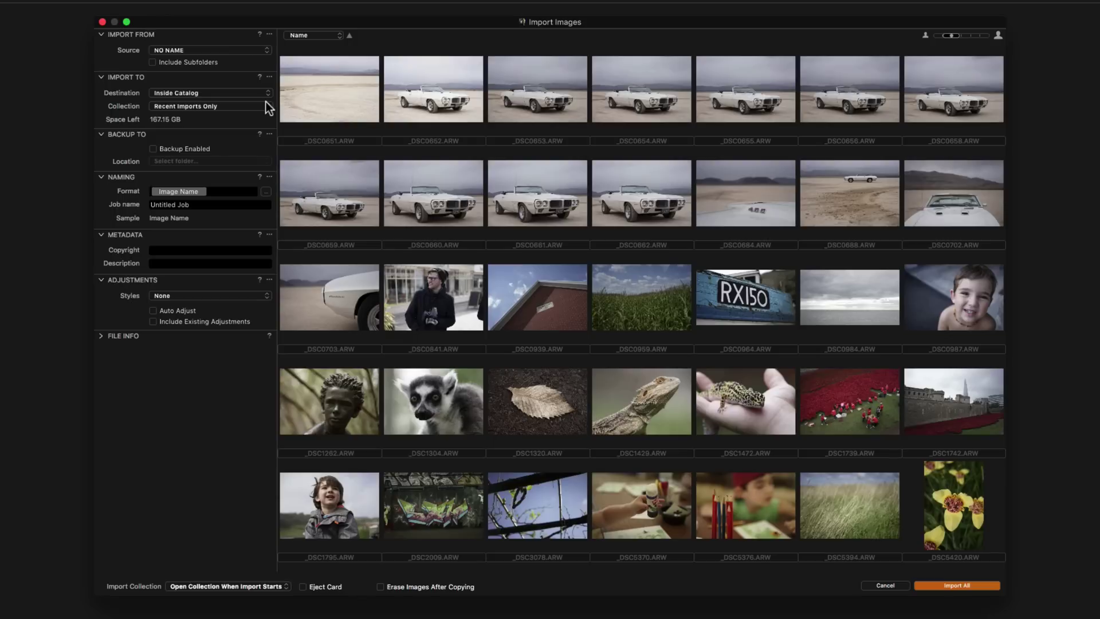
click(266, 94)
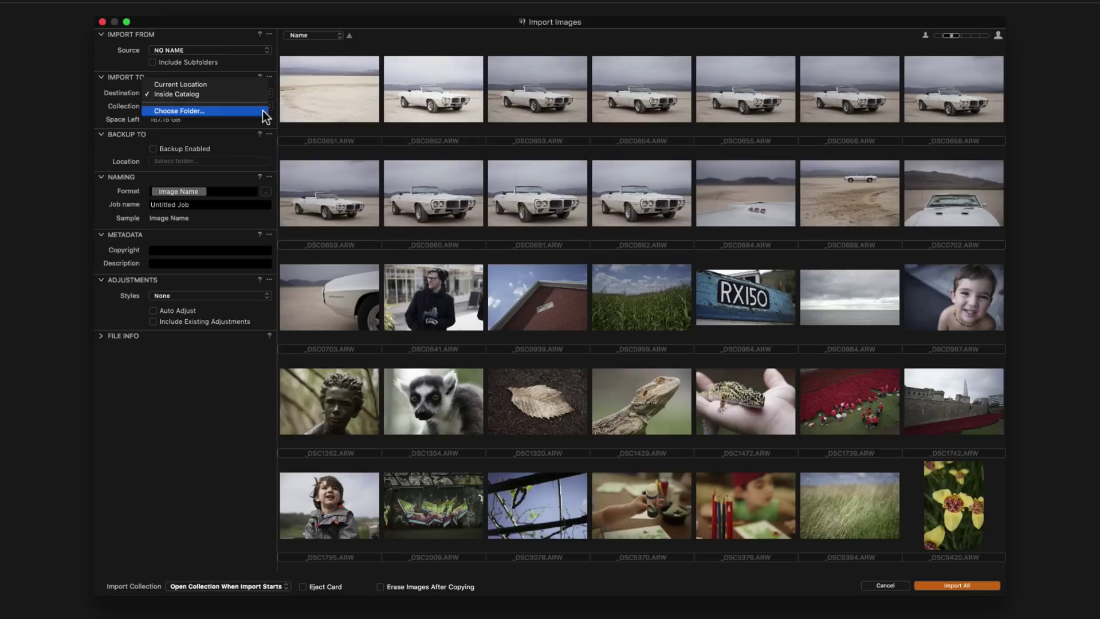
click(263, 111)
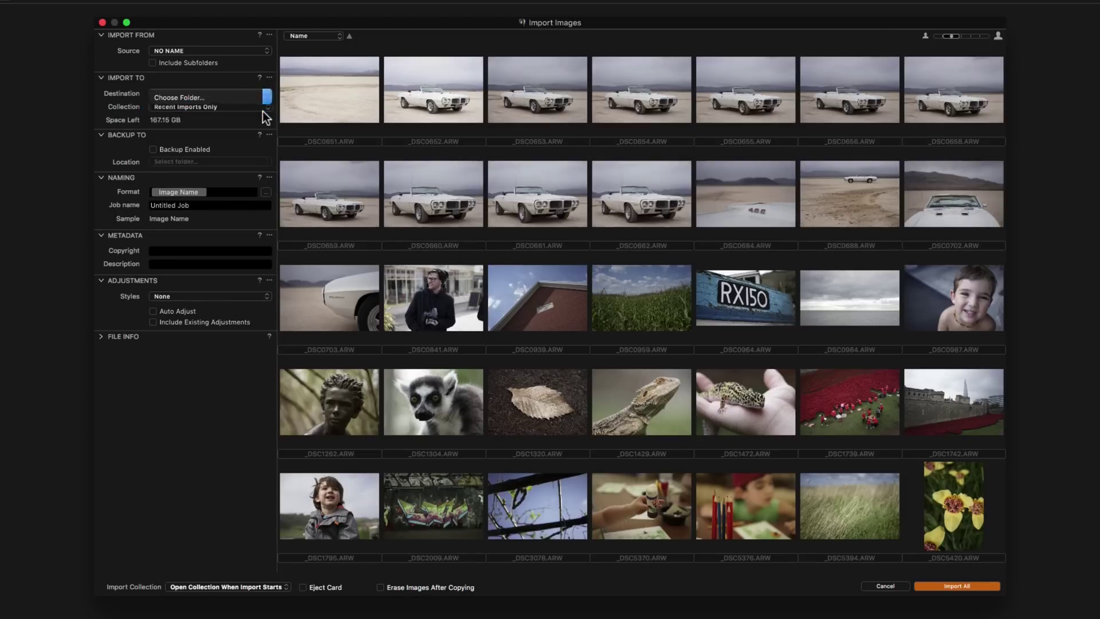
click(391, 177)
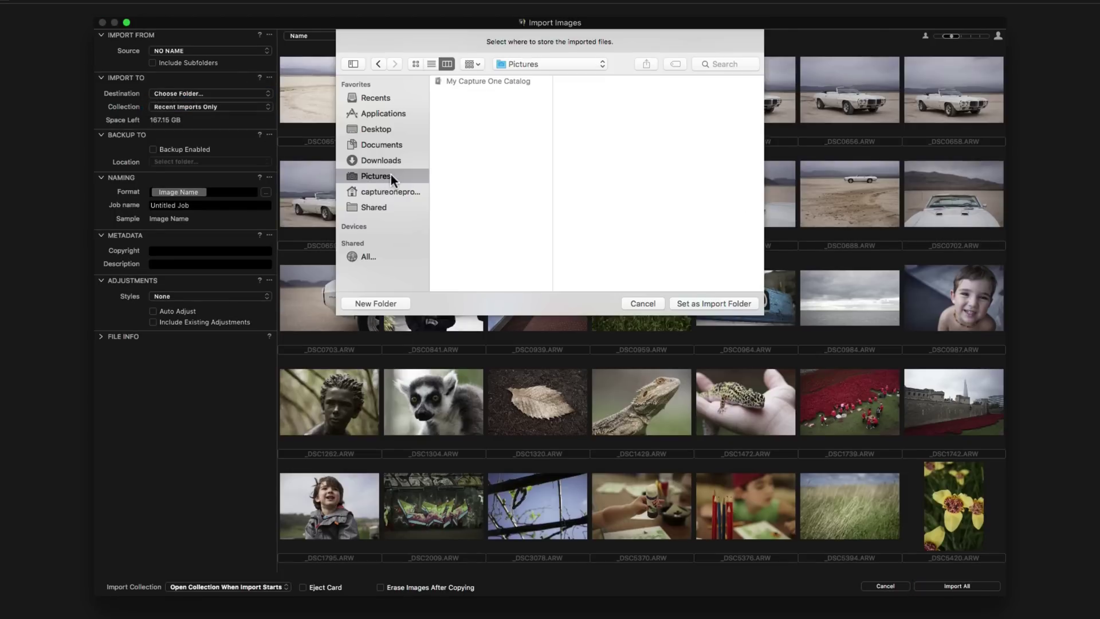
click(691, 302)
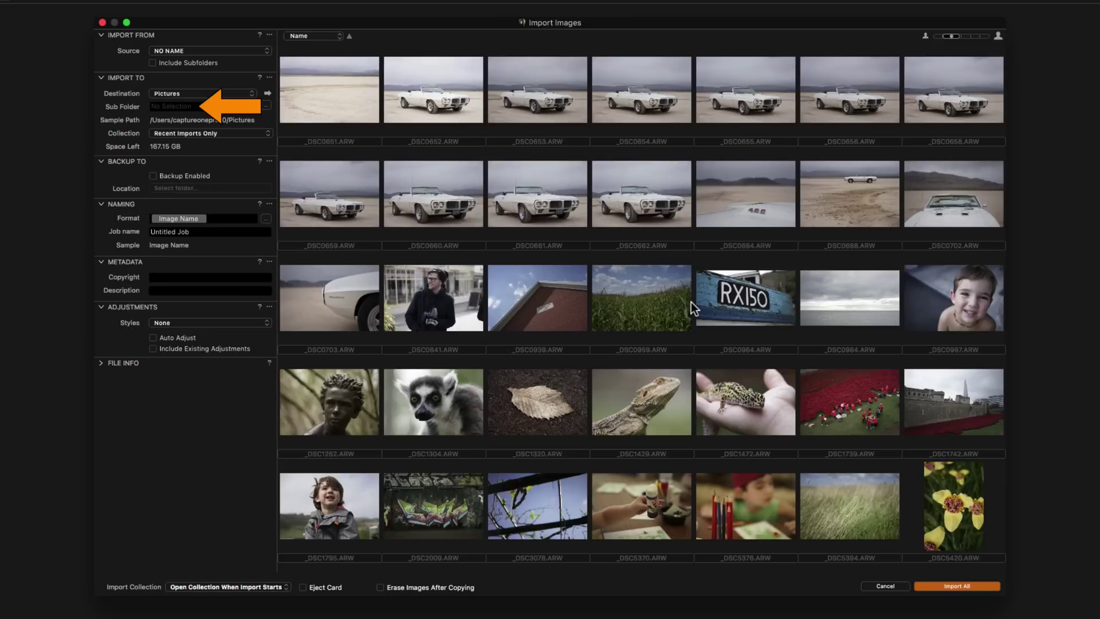
Name the import sub folder by Image Date in yy-MM-dd format, e.g. 16-11-24.
click(167, 107)
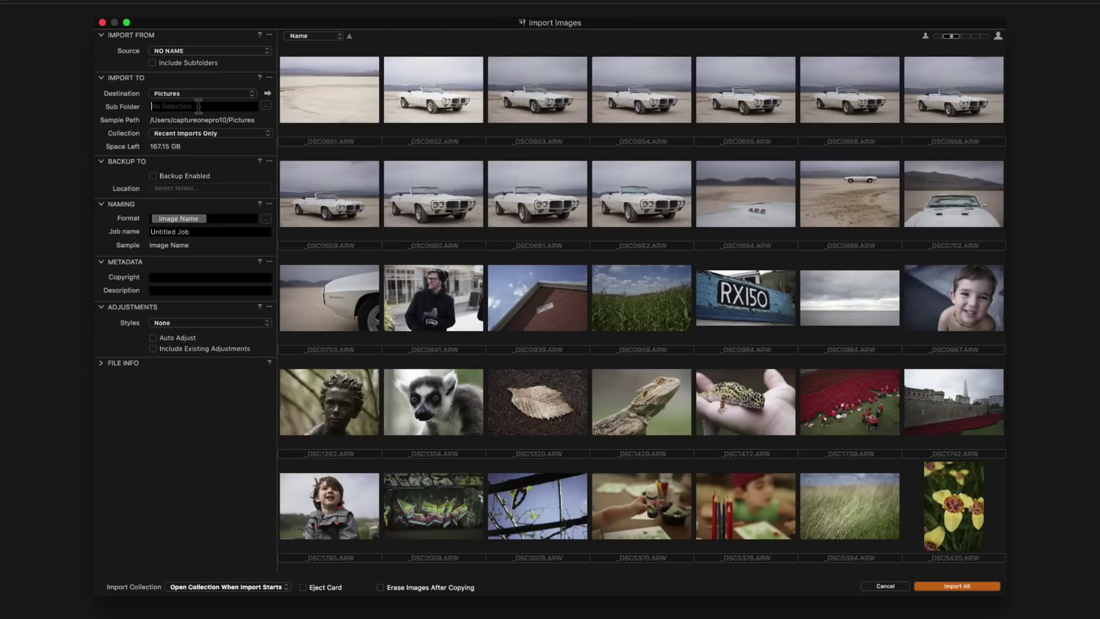
click(268, 105)
click(477, 175)
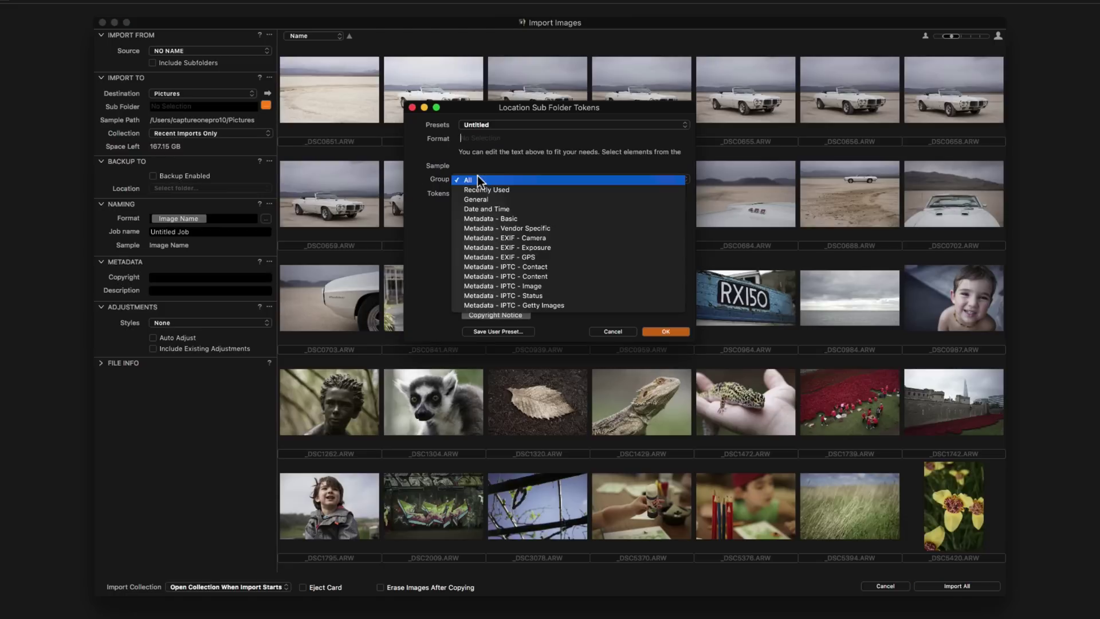
click(502, 207)
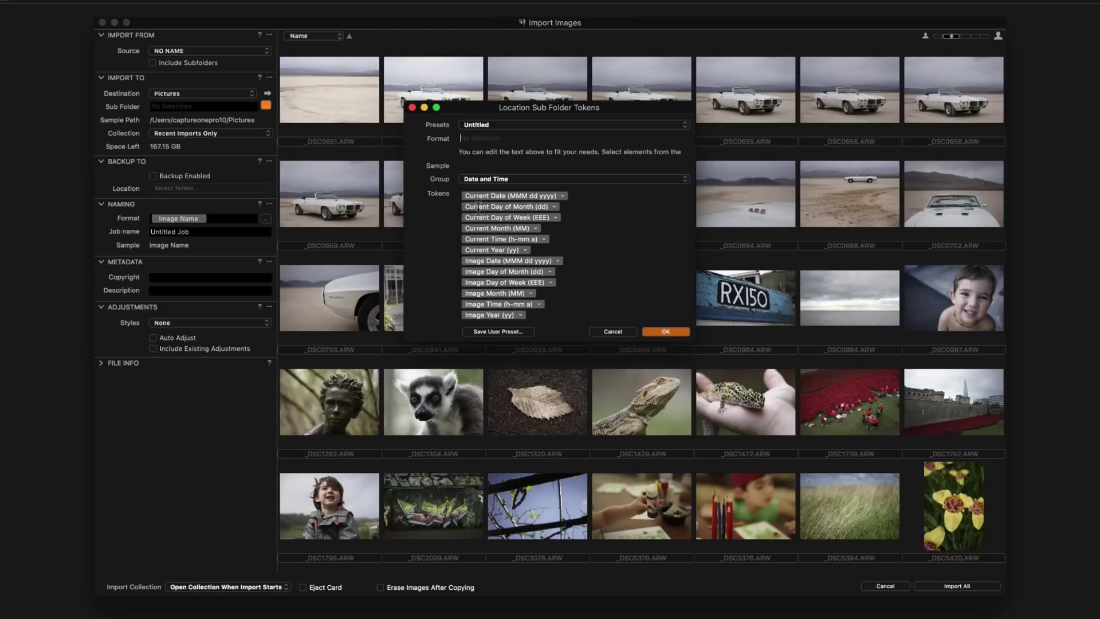
click(491, 261)
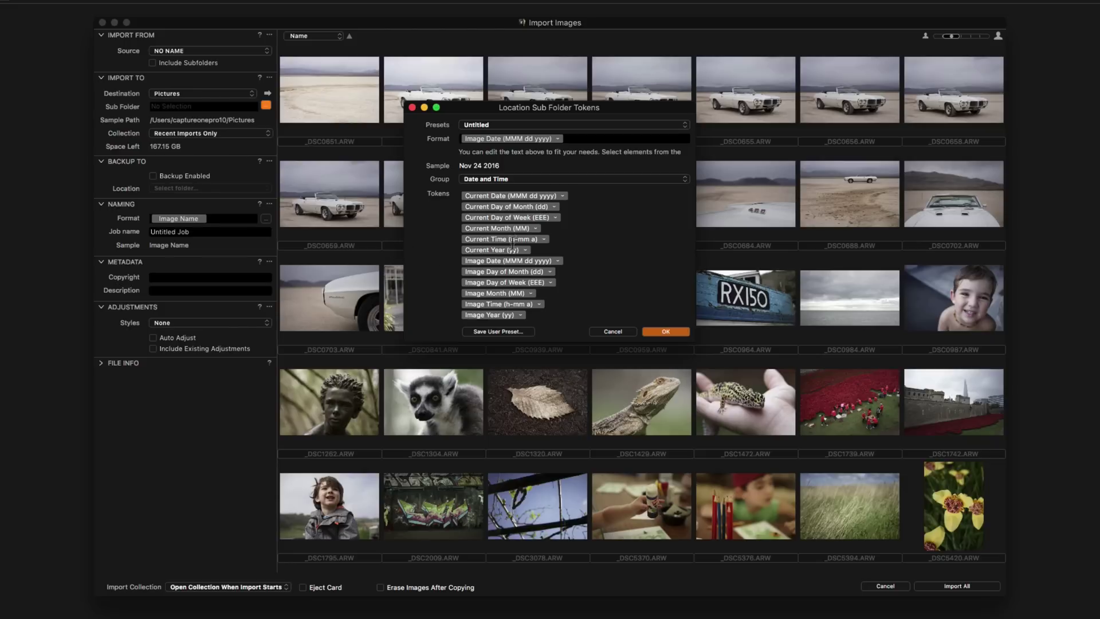
click(558, 139)
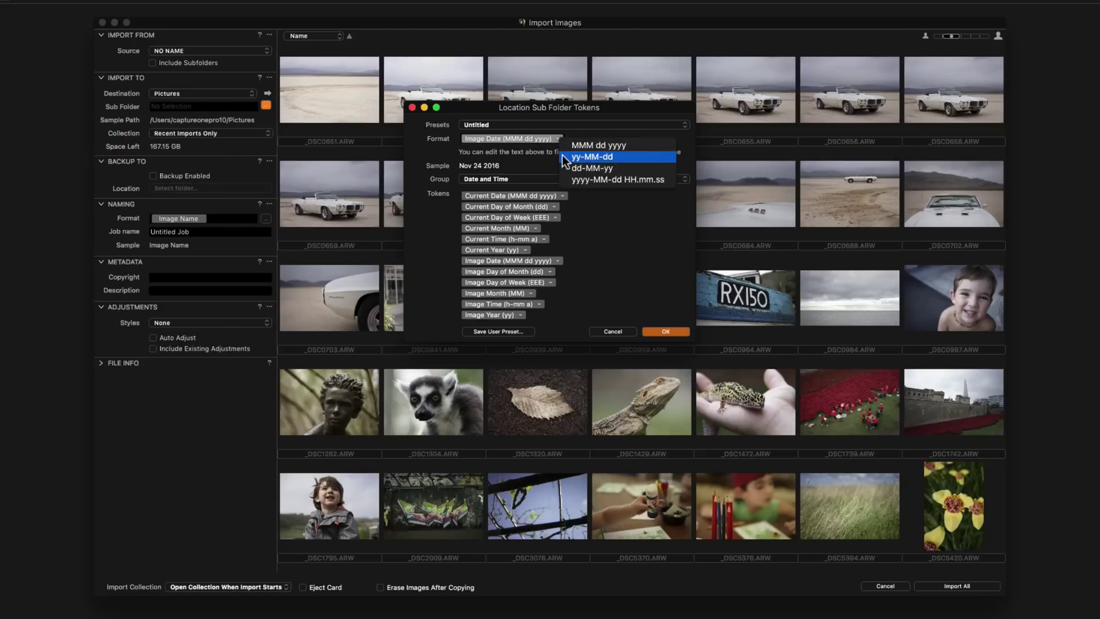
click(591, 156)
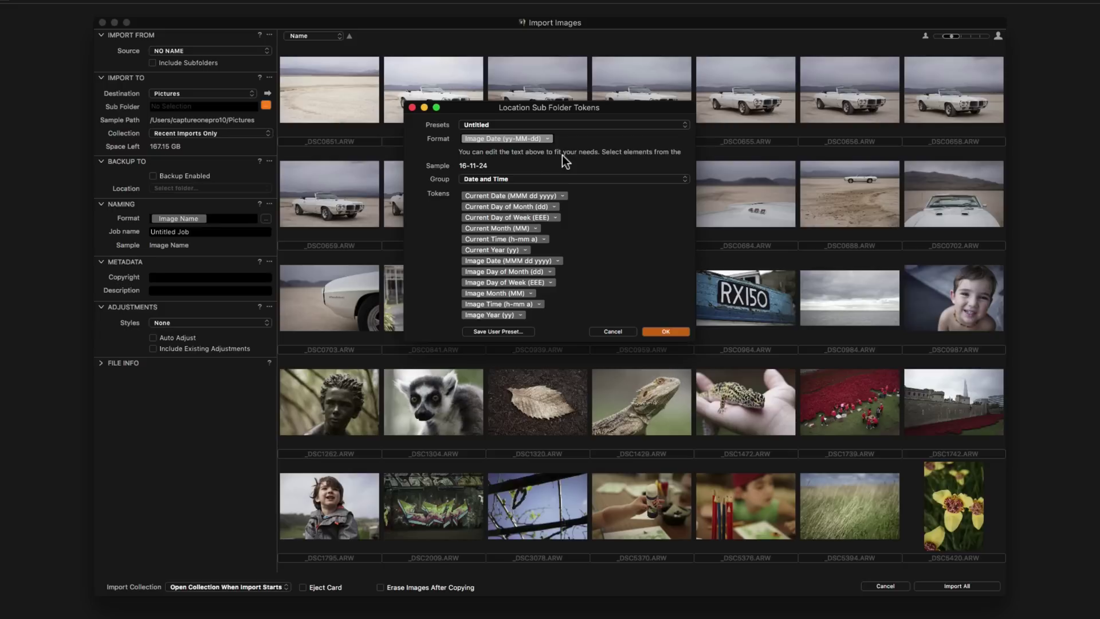
click(666, 332)
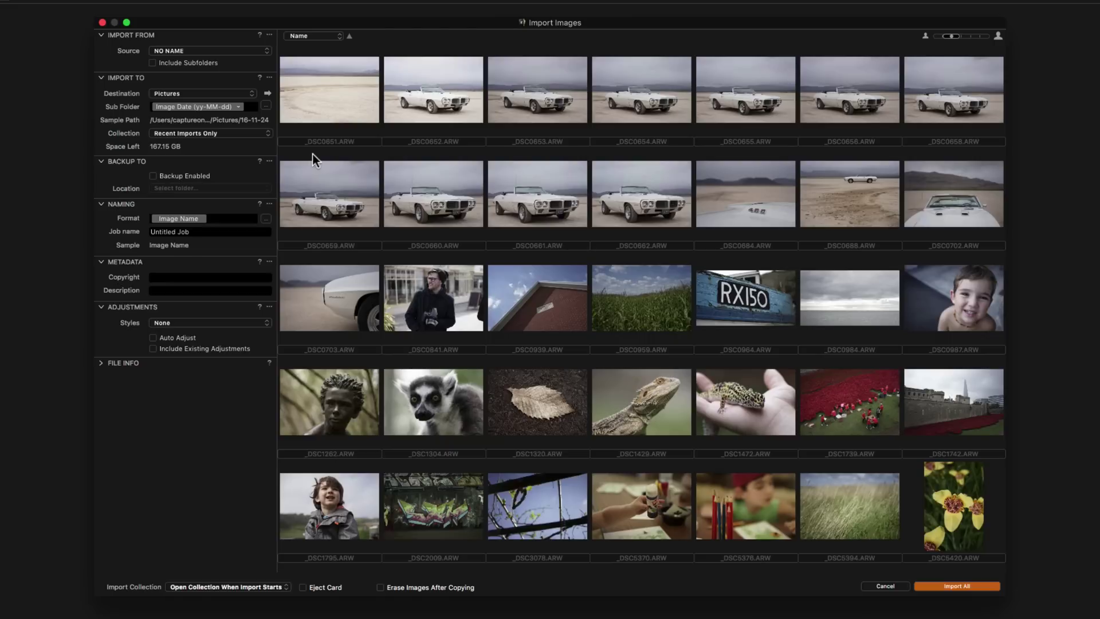
click(256, 136)
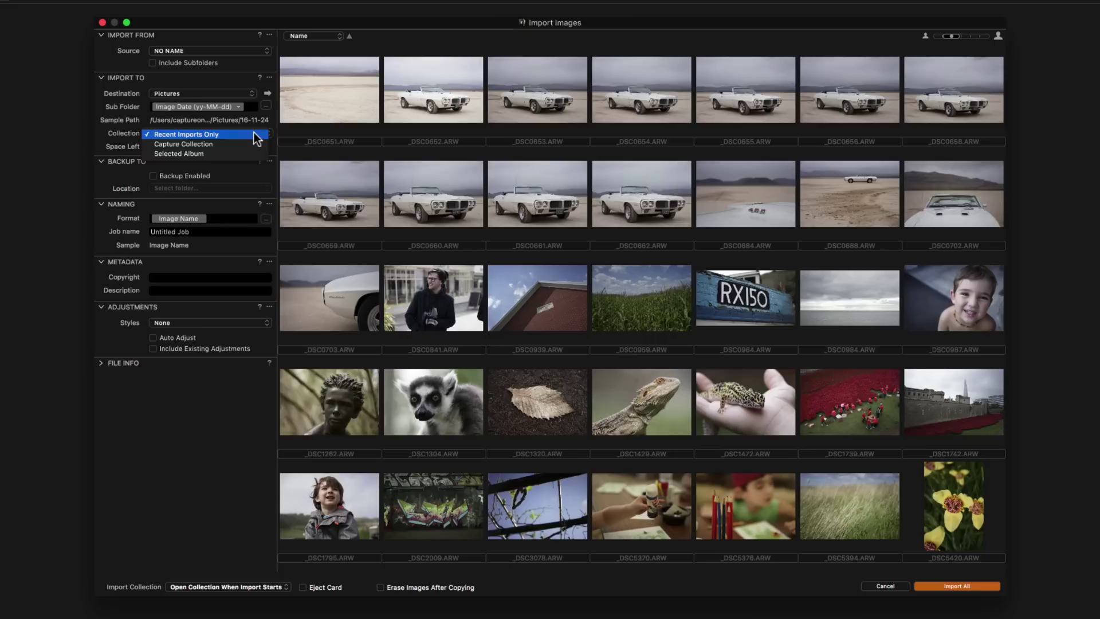
click(256, 138)
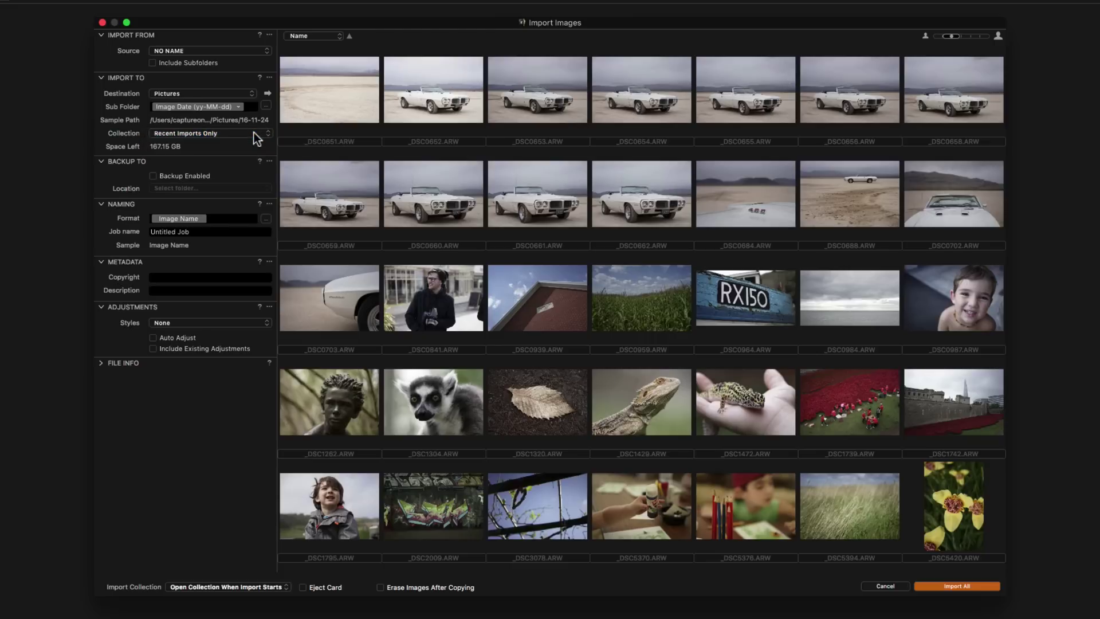
click(154, 175)
click(219, 190)
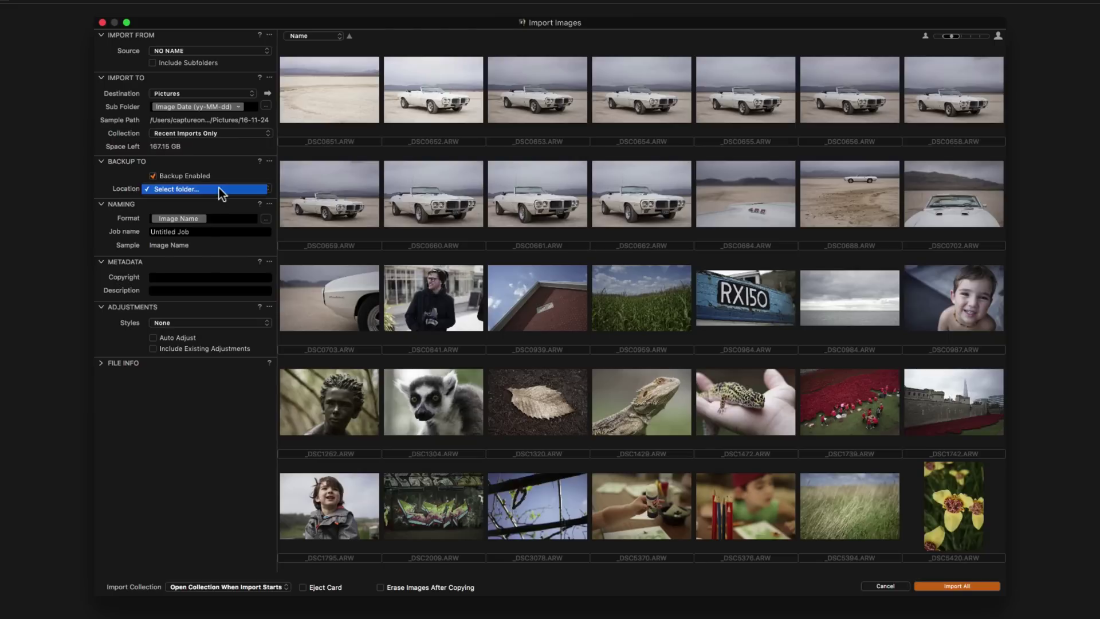
click(221, 182)
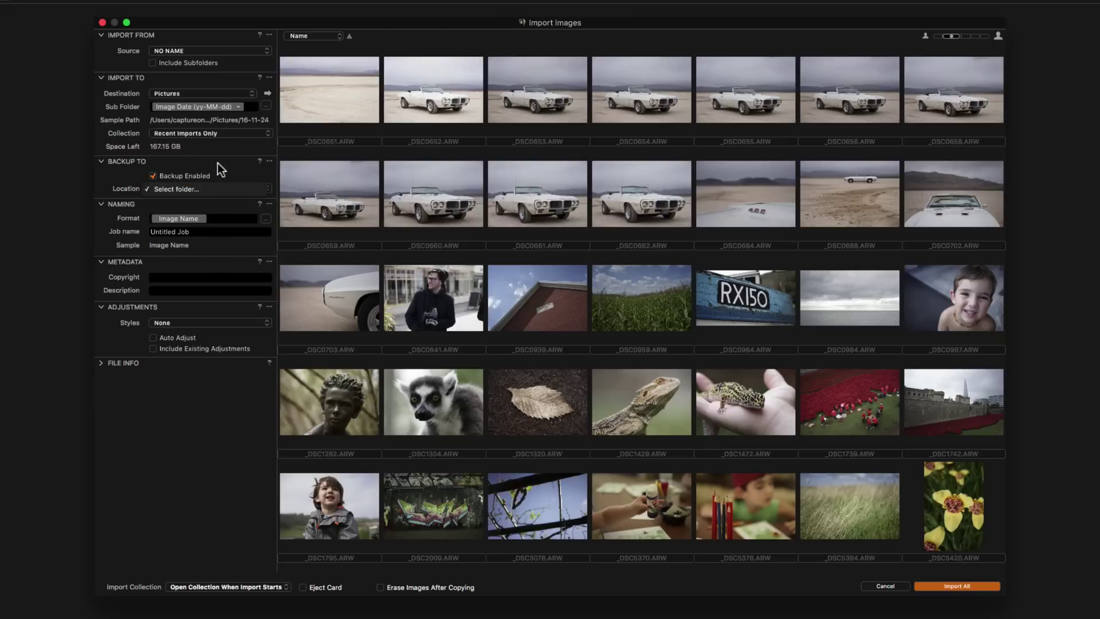
click(152, 176)
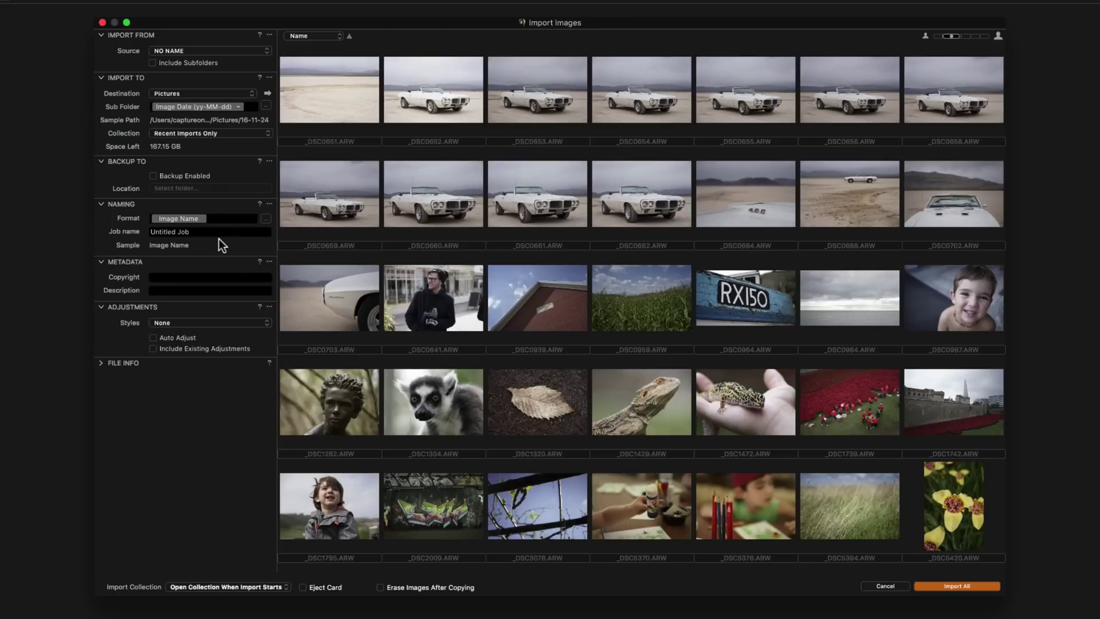
Cancel the file Naming Format editor and leave the import style at None.
click(265, 219)
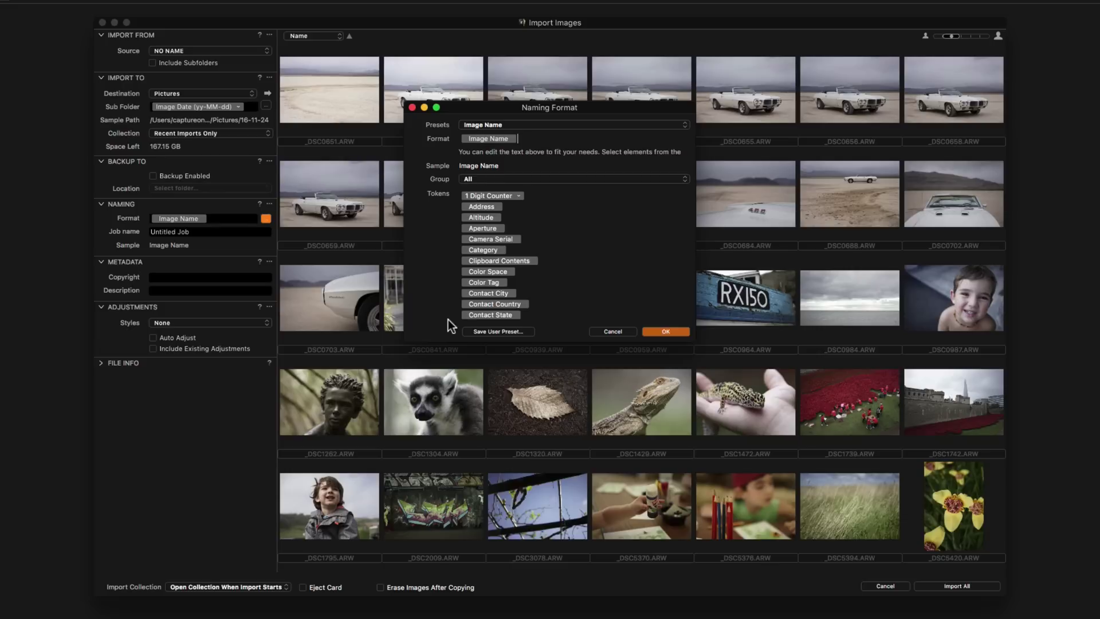
click(591, 332)
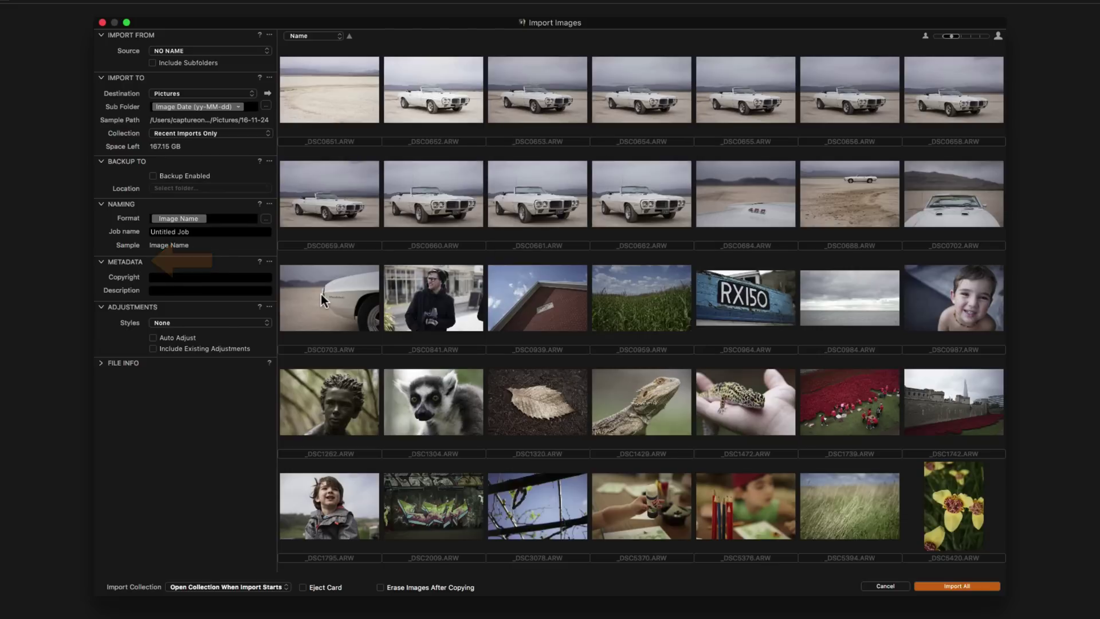
click(265, 323)
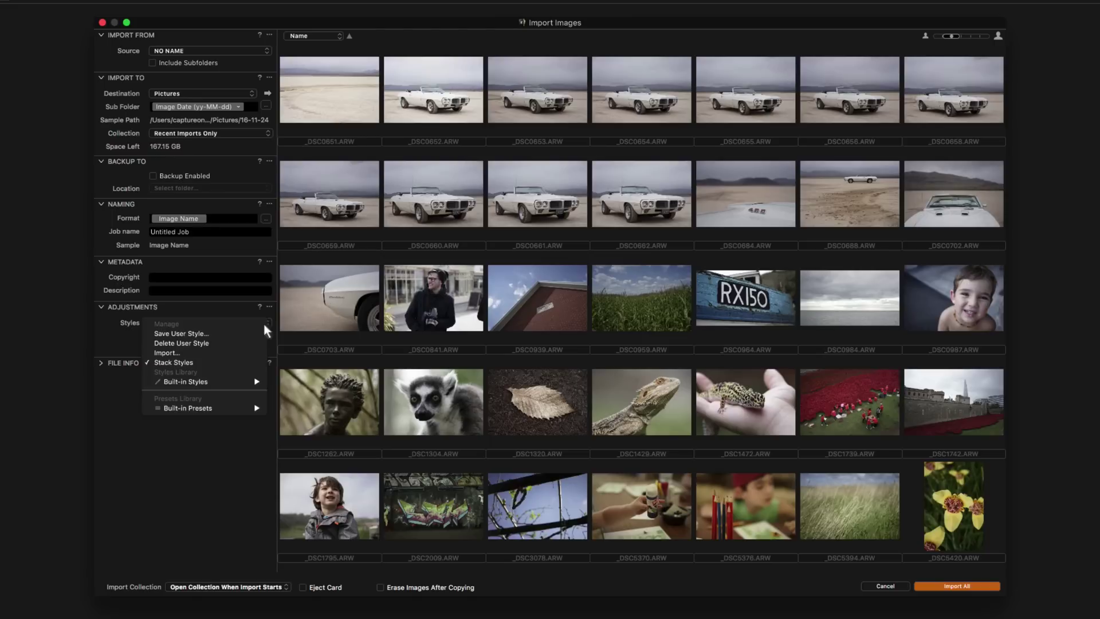
mouse_move(237, 385)
click(294, 311)
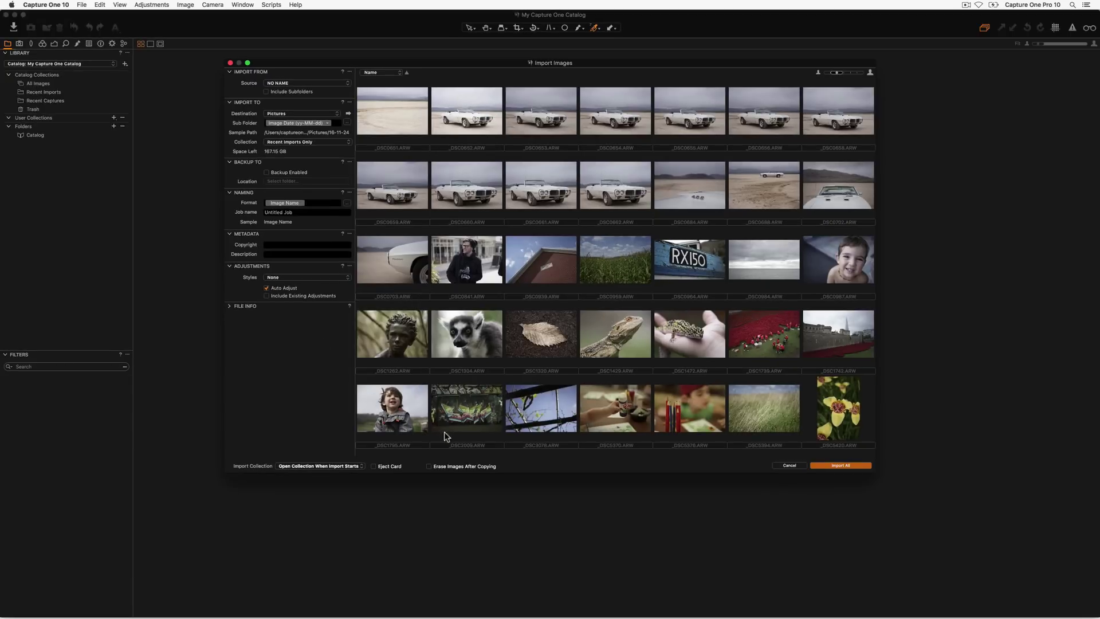
Import all 54 ARW images into the catalog.
click(847, 467)
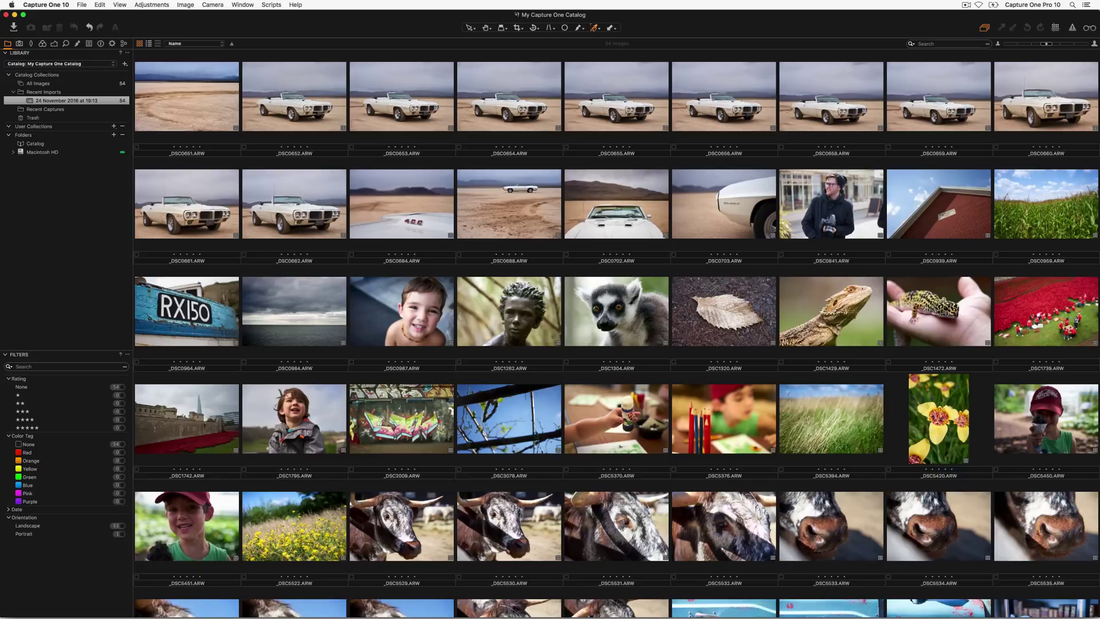
key(super+comma)
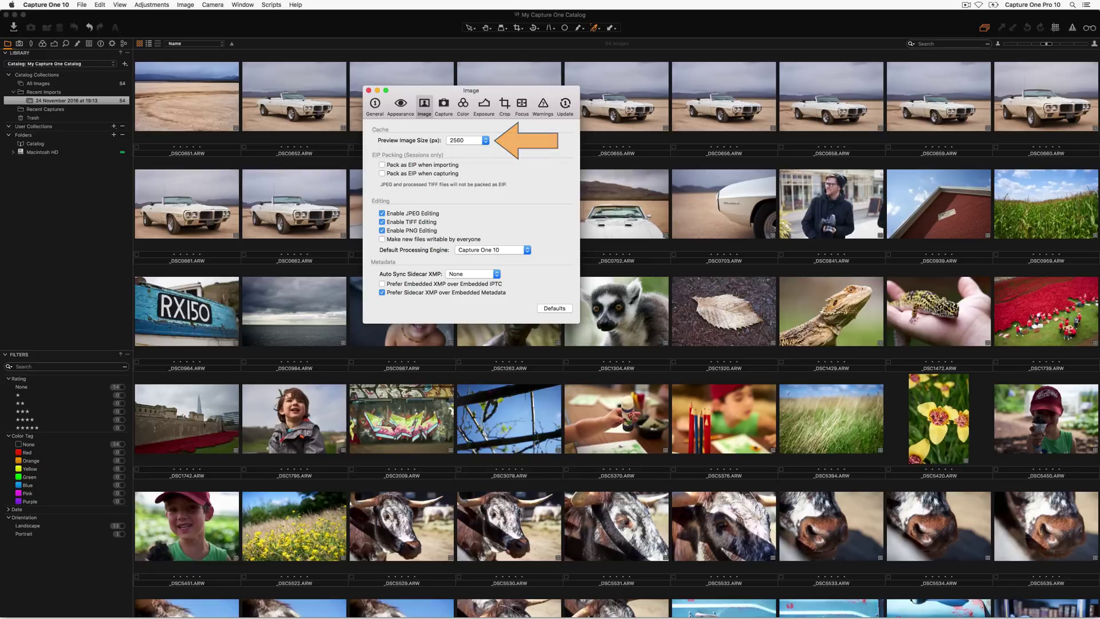
key(super+w)
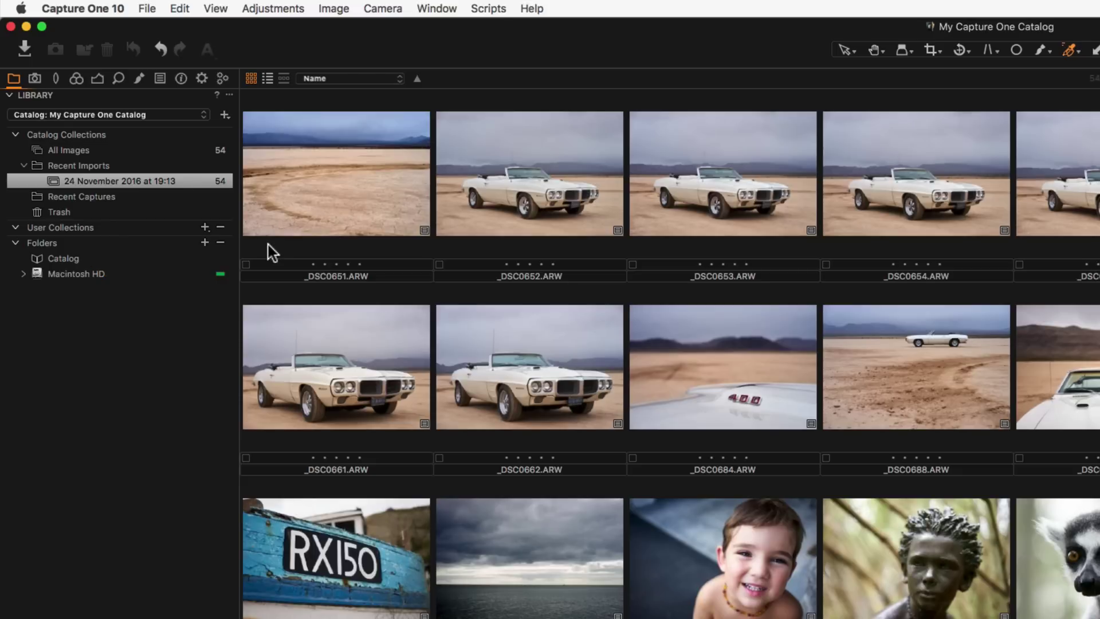
Expand Macintosh HD > Users > captureonepro10 > Pictures to list the dated subfolders.
click(23, 274)
click(39, 289)
click(56, 305)
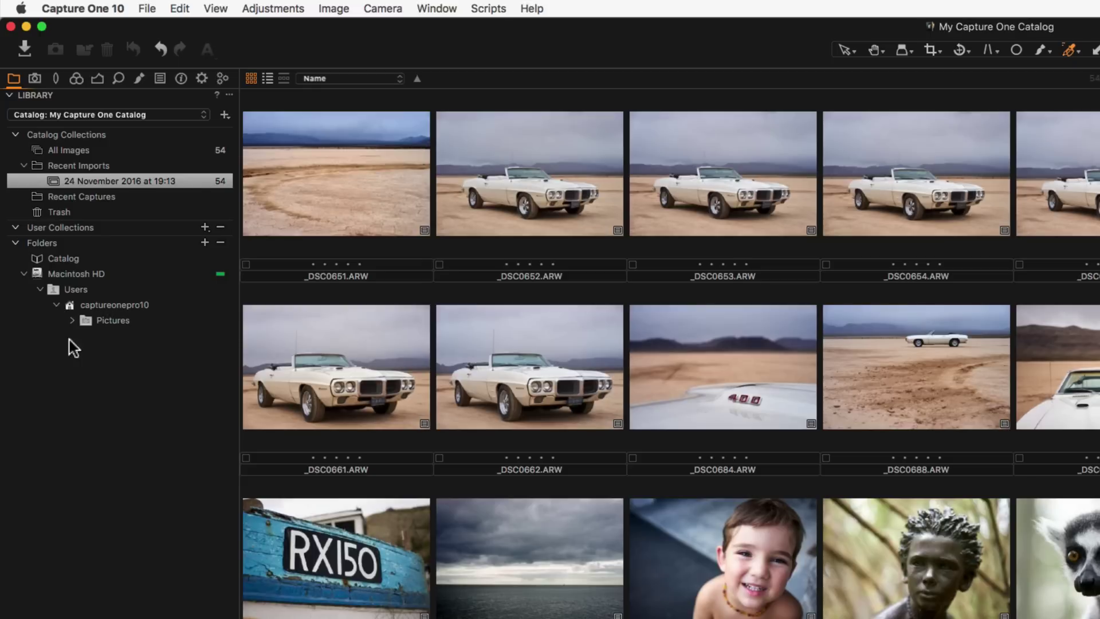
click(72, 320)
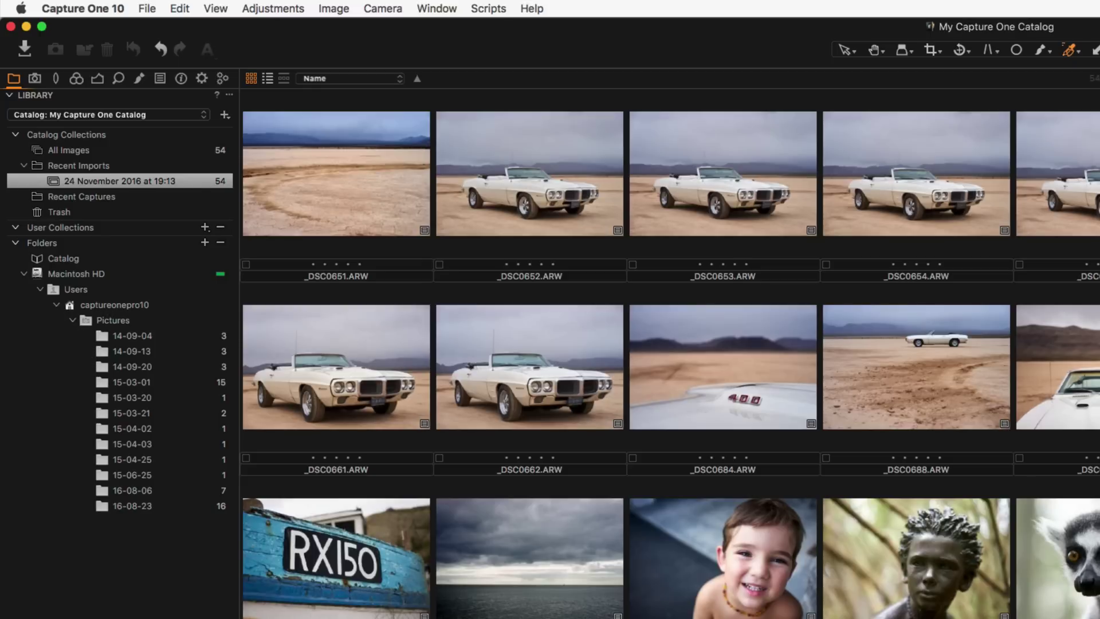
click(68, 150)
Hide the folders hierarchy, then show it again.
right_click(48, 345)
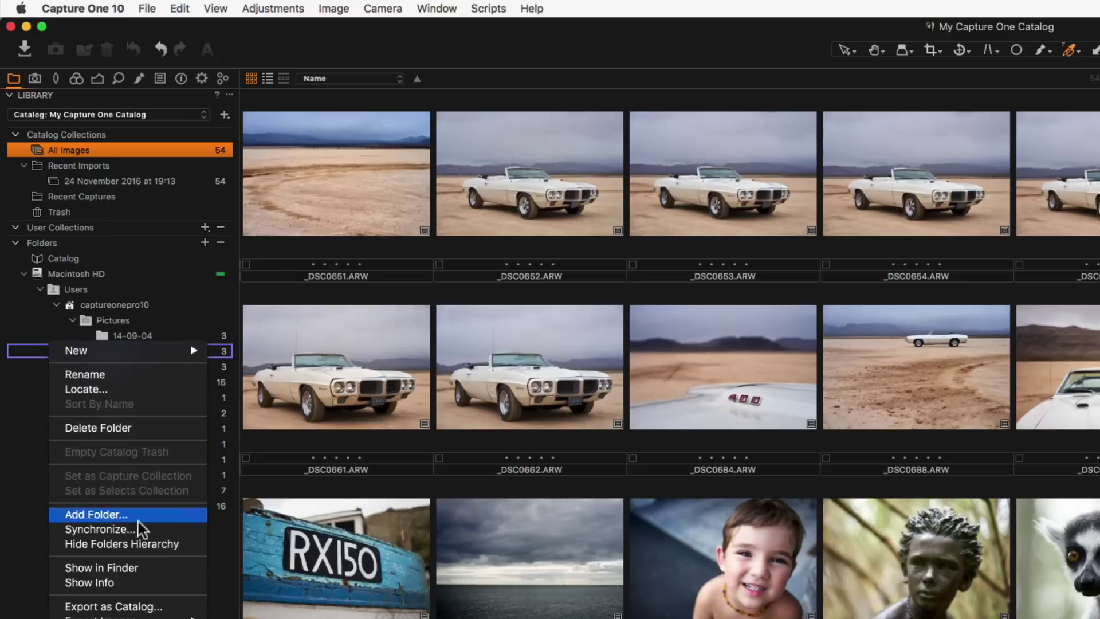
click(185, 546)
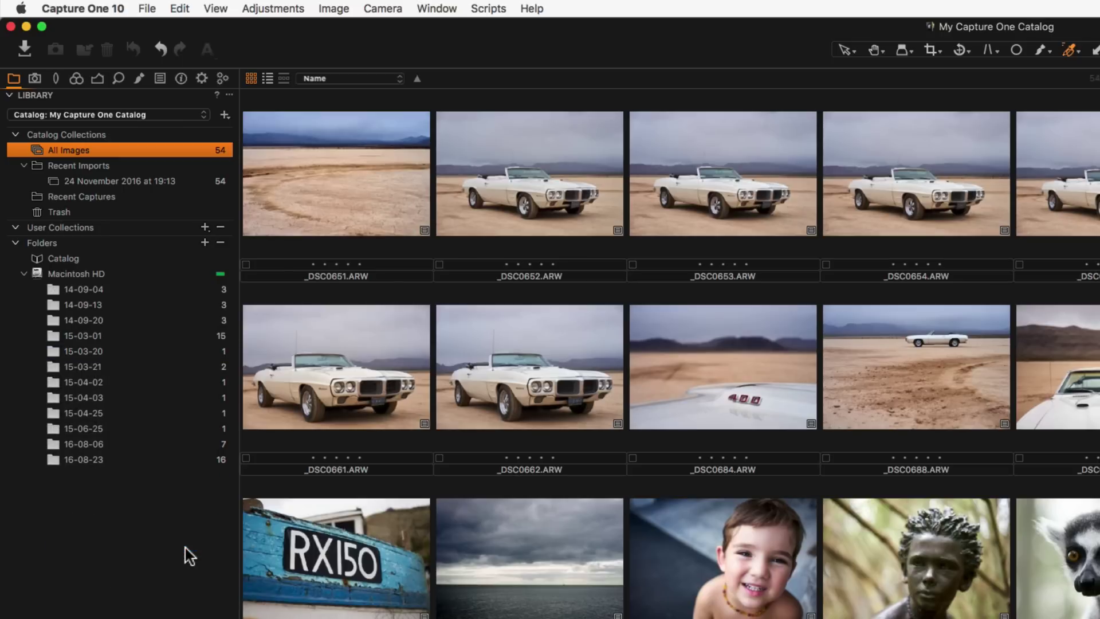
right_click(129, 352)
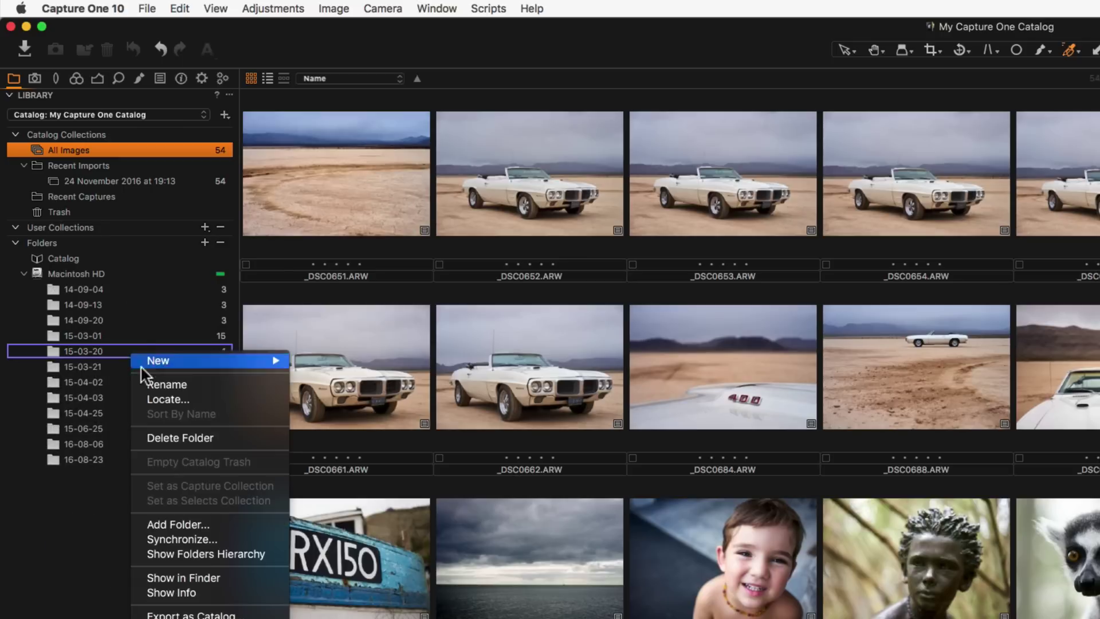
click(199, 552)
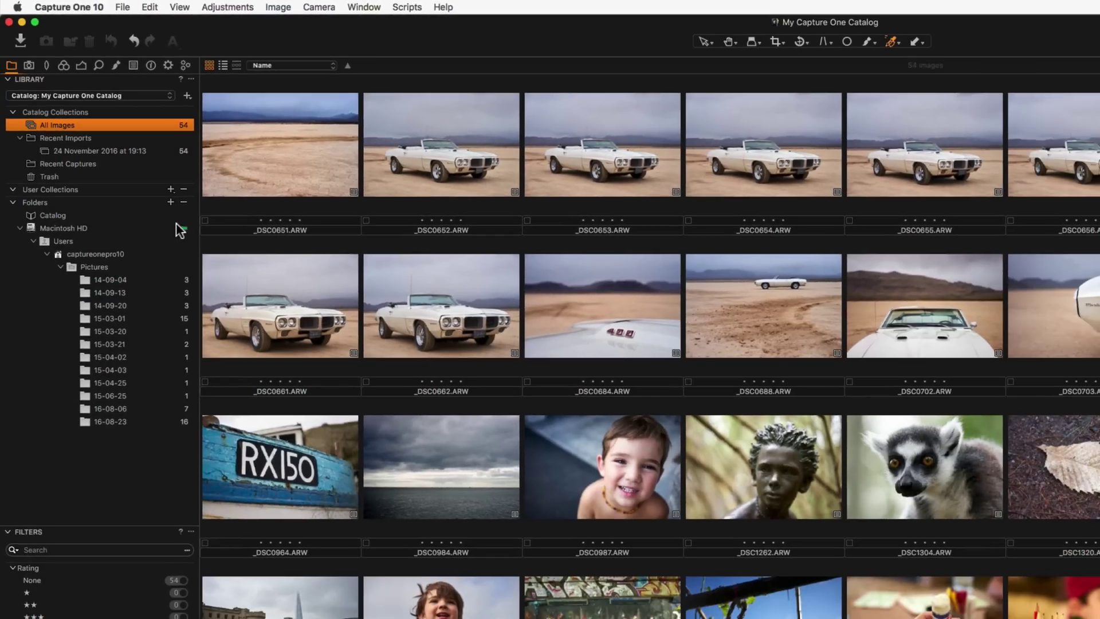
Create and add a Portfolio Images folder in Pictures, then drag _DSC0984 onto it.
click(170, 202)
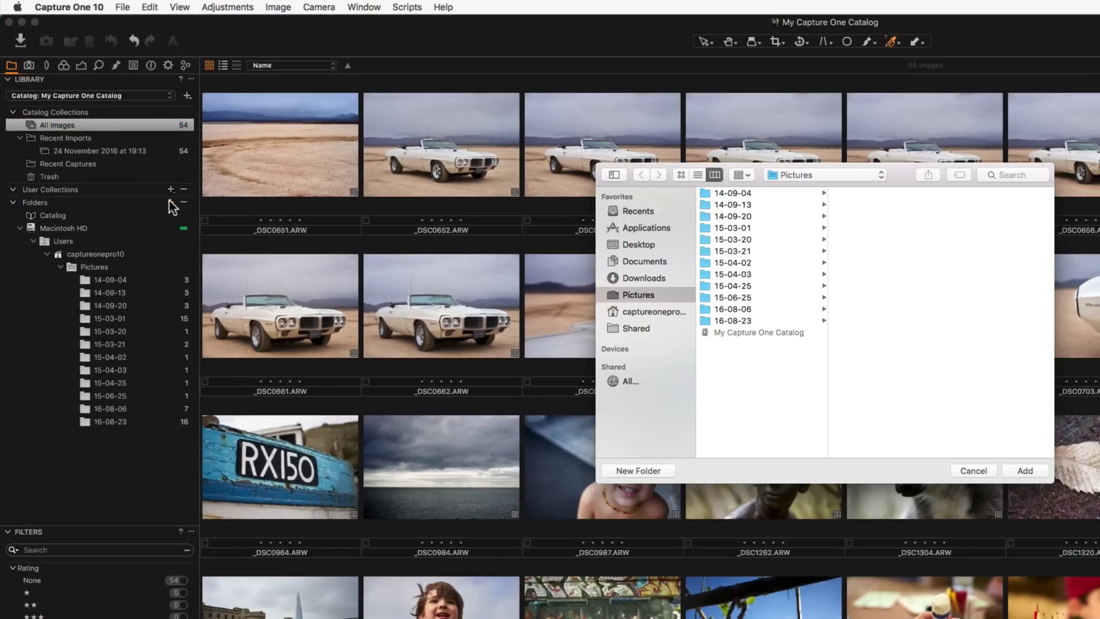
click(634, 468)
text(Portfolio Imag)
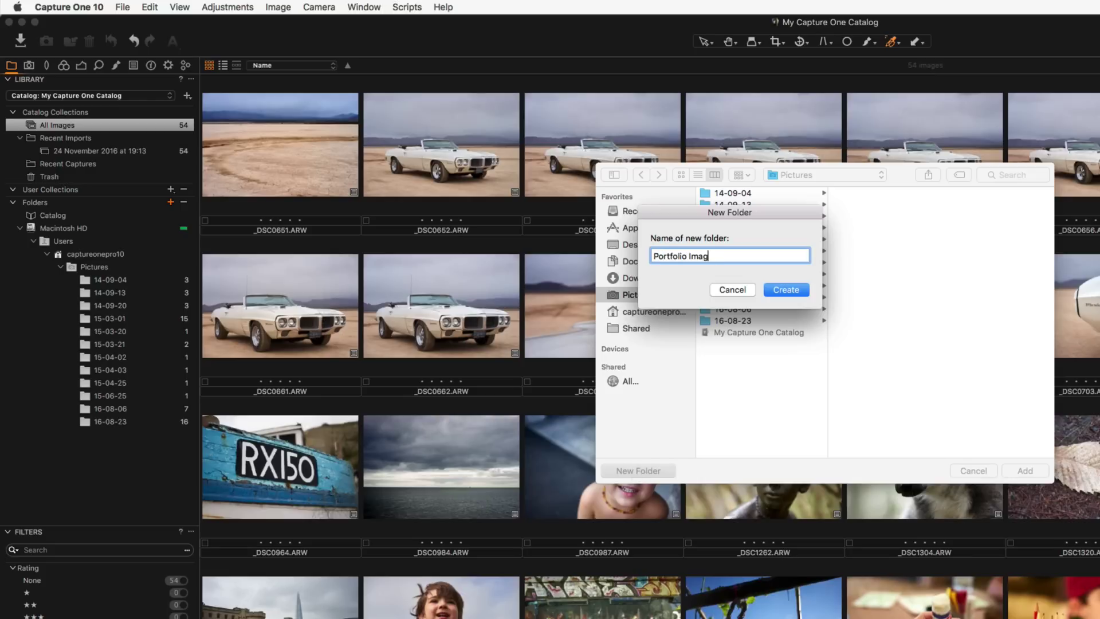
text(es)
key(Return)
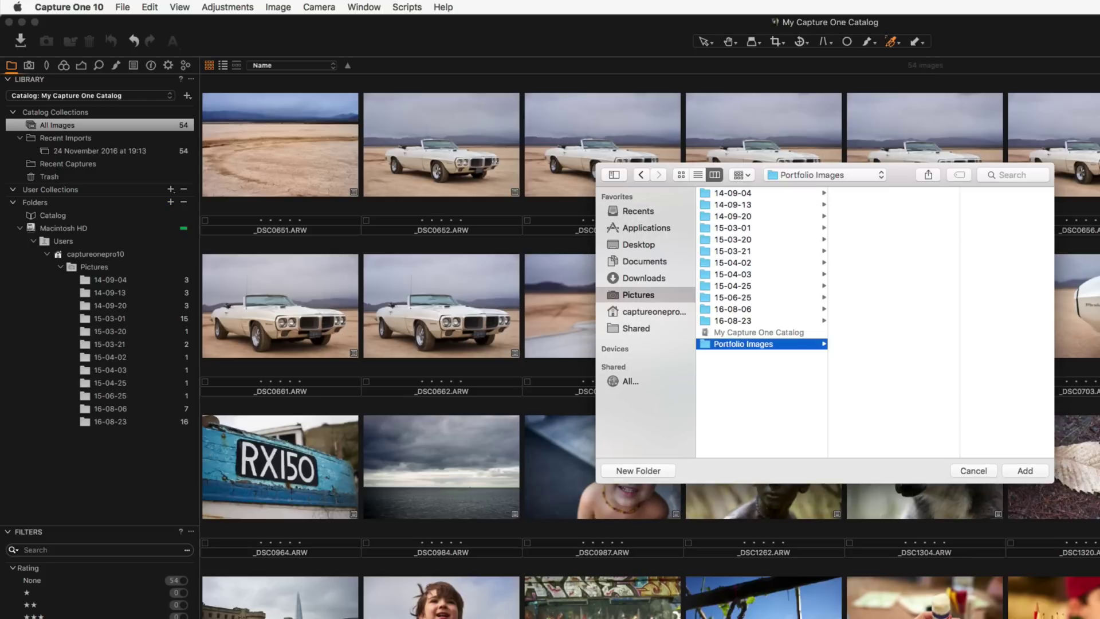
click(1025, 470)
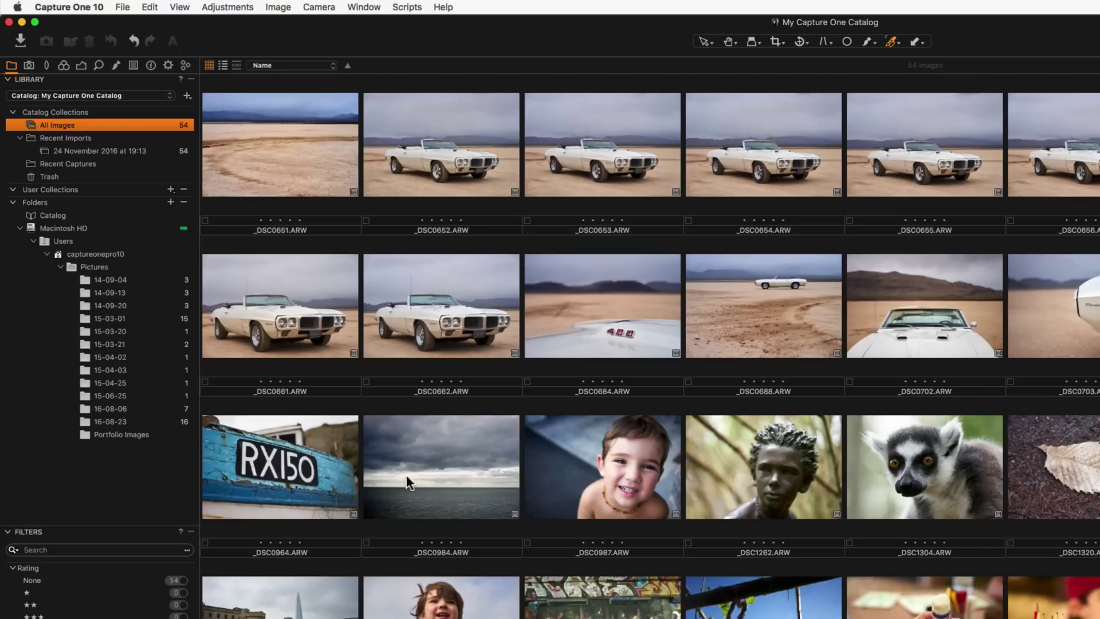
drag(407, 475, 133, 431)
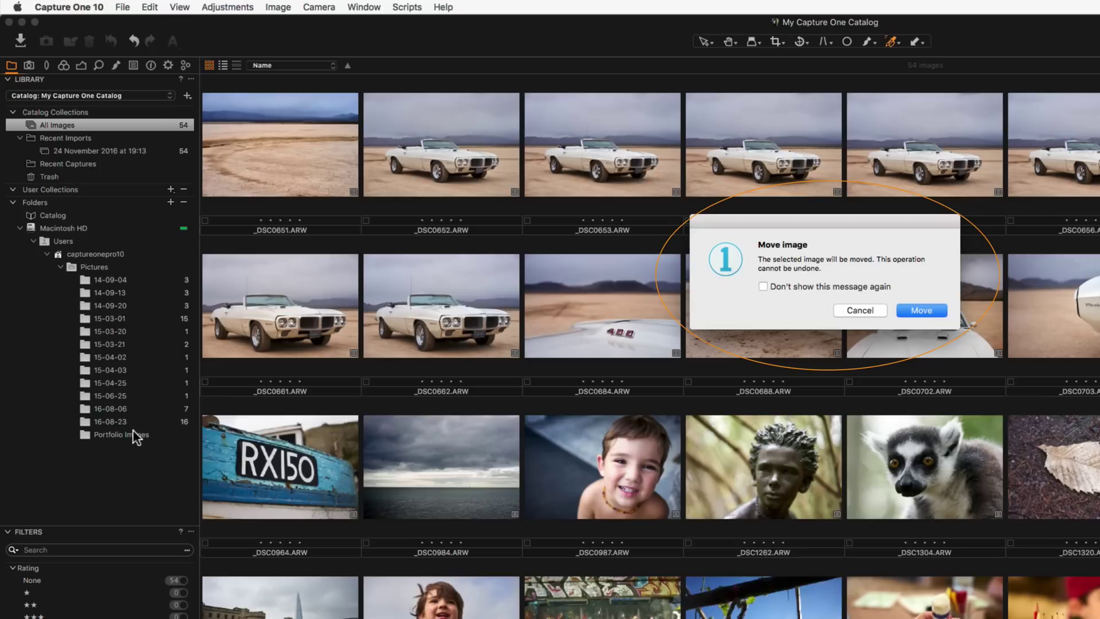
Confirm moving _DSC0984, then move Portfolio Images inside the 16-08-23 folder.
key(Return)
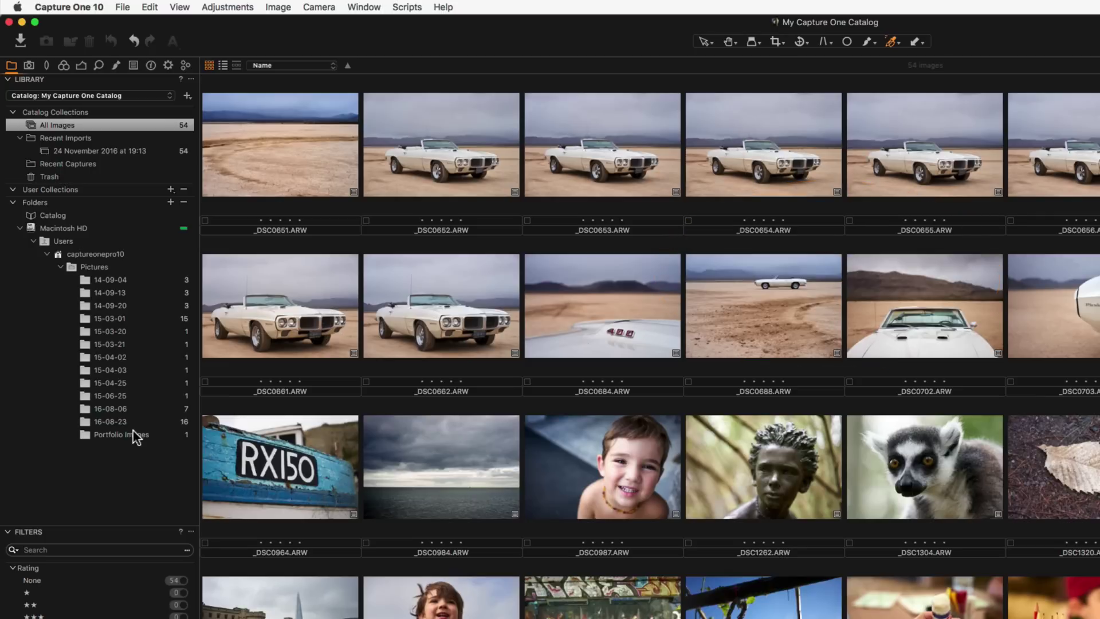
drag(84, 435, 116, 418)
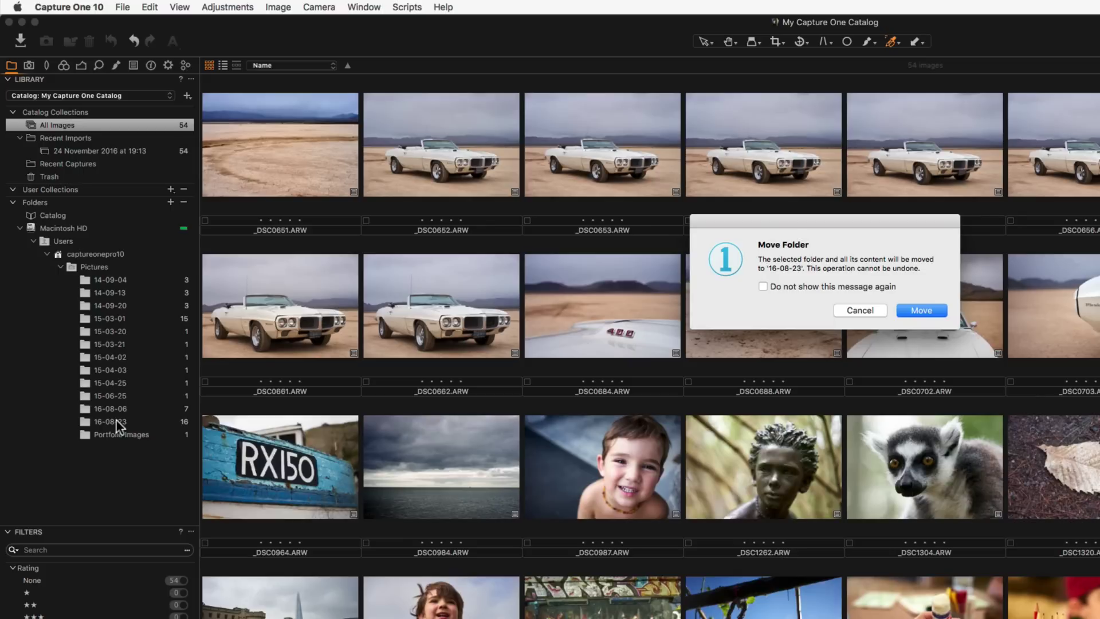
key(Return)
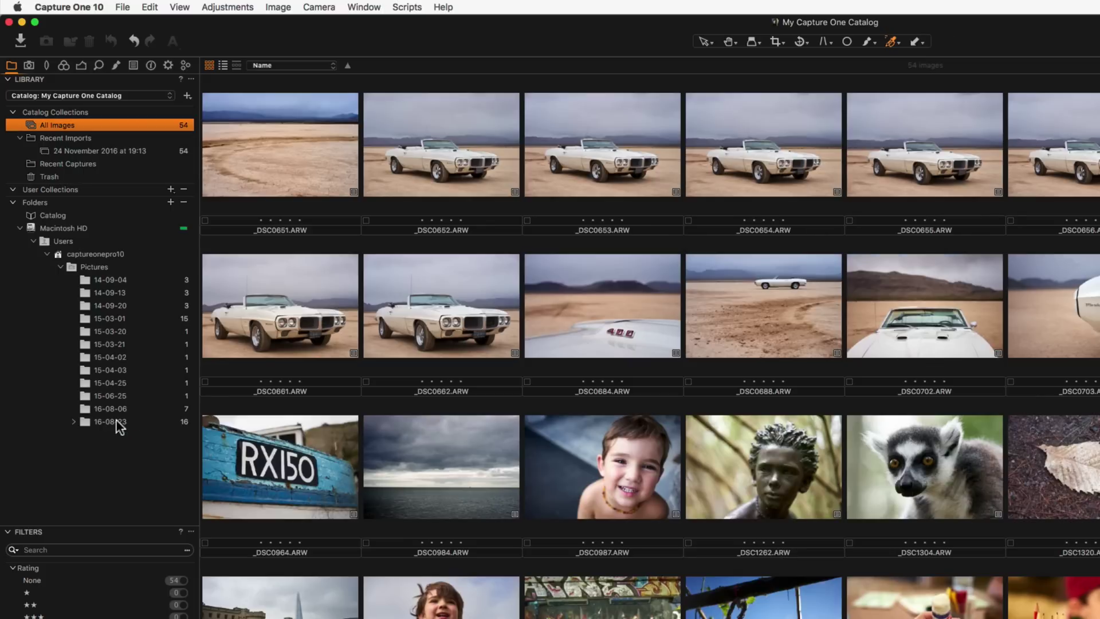
Rename the nested Portfolio Images folder to 'Portfolio Selects'.
click(71, 422)
click(168, 434)
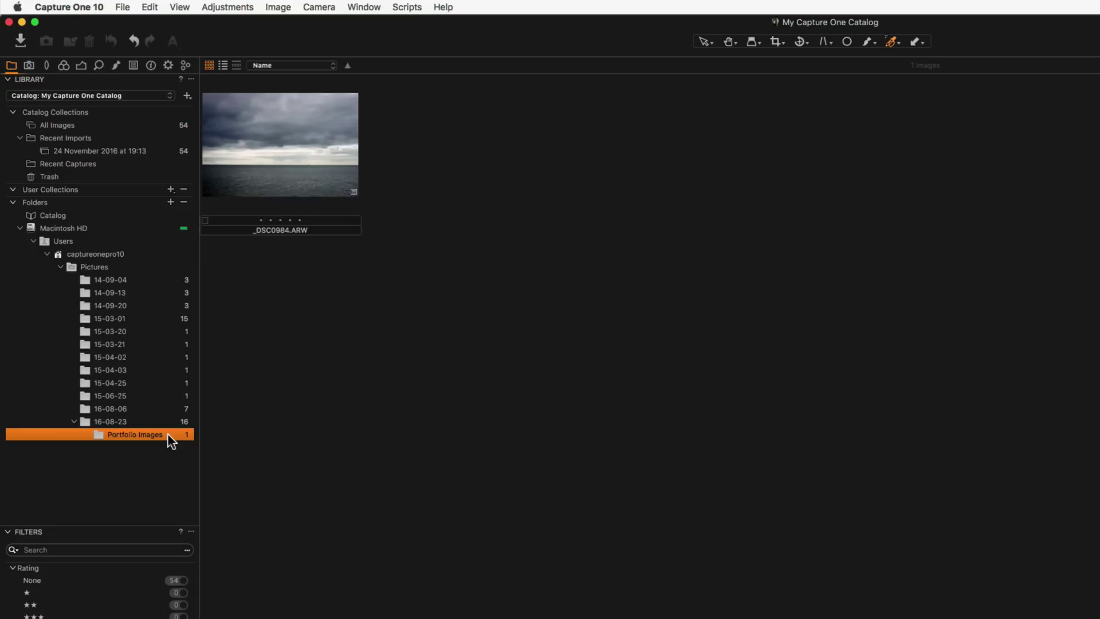
double_click(167, 434)
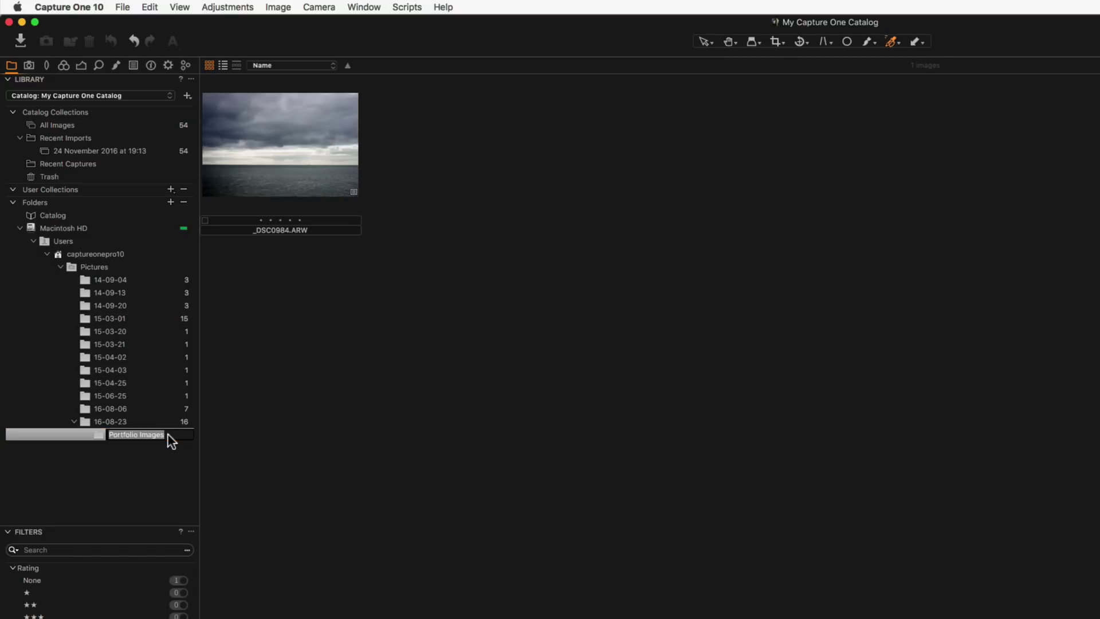
key(Right)
key(BackSpace)
key(BackSpace)
key(BackSpace)
key(BackSpace)
key(BackSpace)
key(BackSpace)
text(Selects)
key(Return)
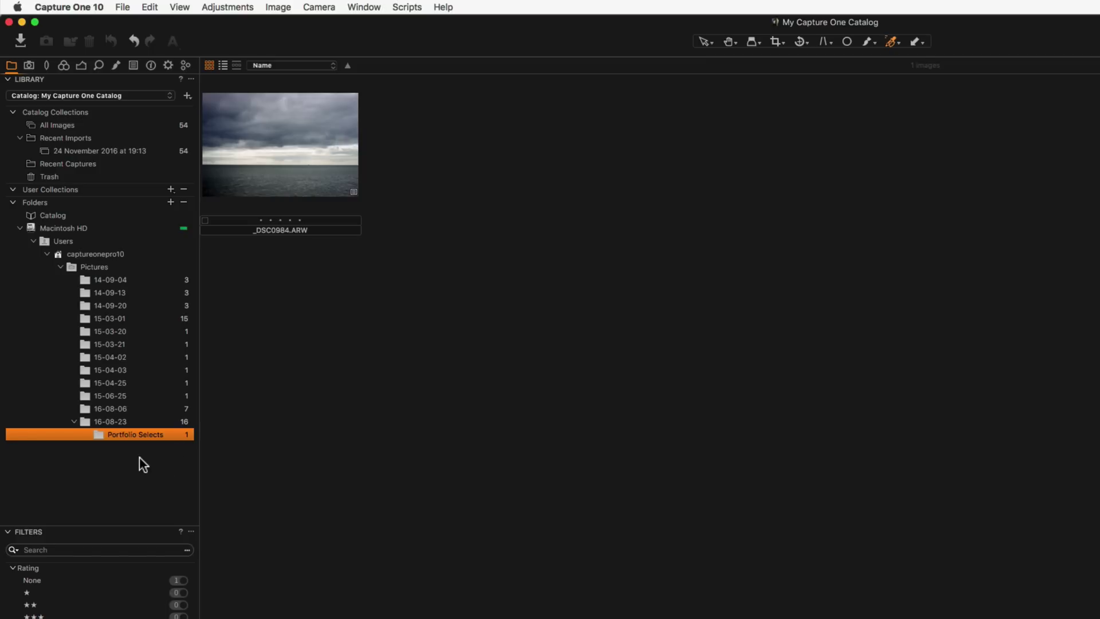
In Finder, drag _DSC0984.ARW from Portfolio Selects into 16-08-23, then return to Capture One.
key(super+Tab)
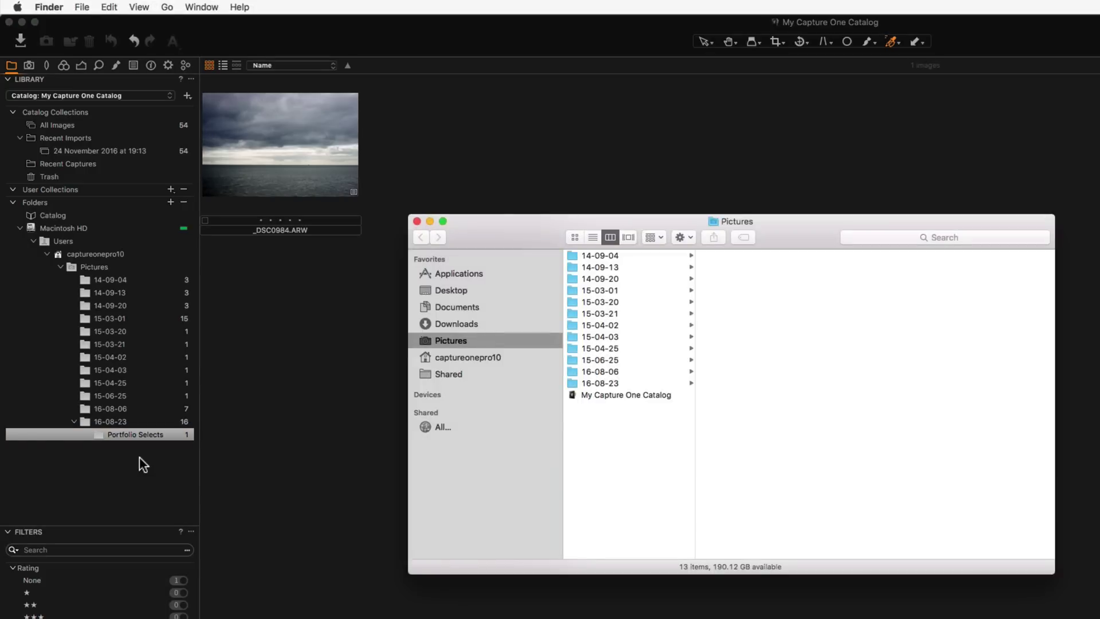
click(629, 383)
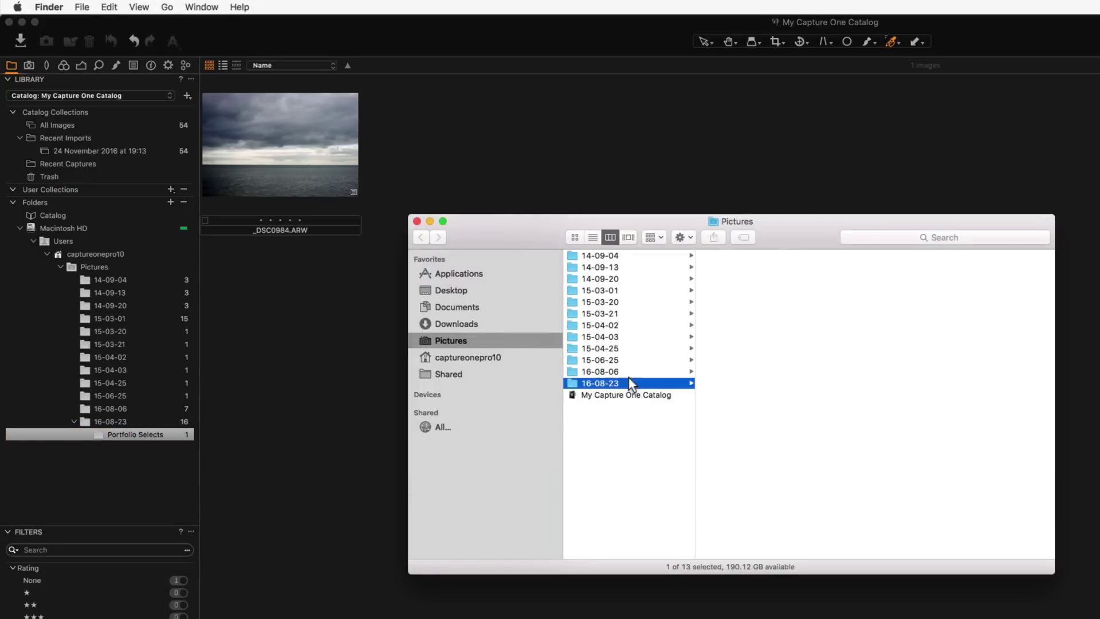
click(733, 441)
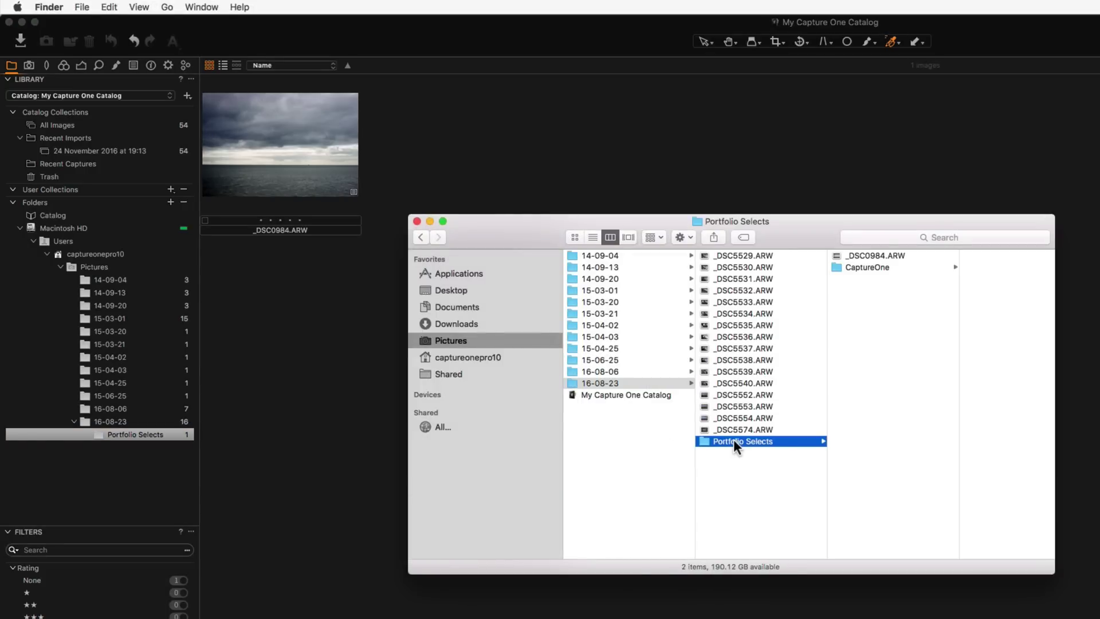
drag(878, 255, 780, 500)
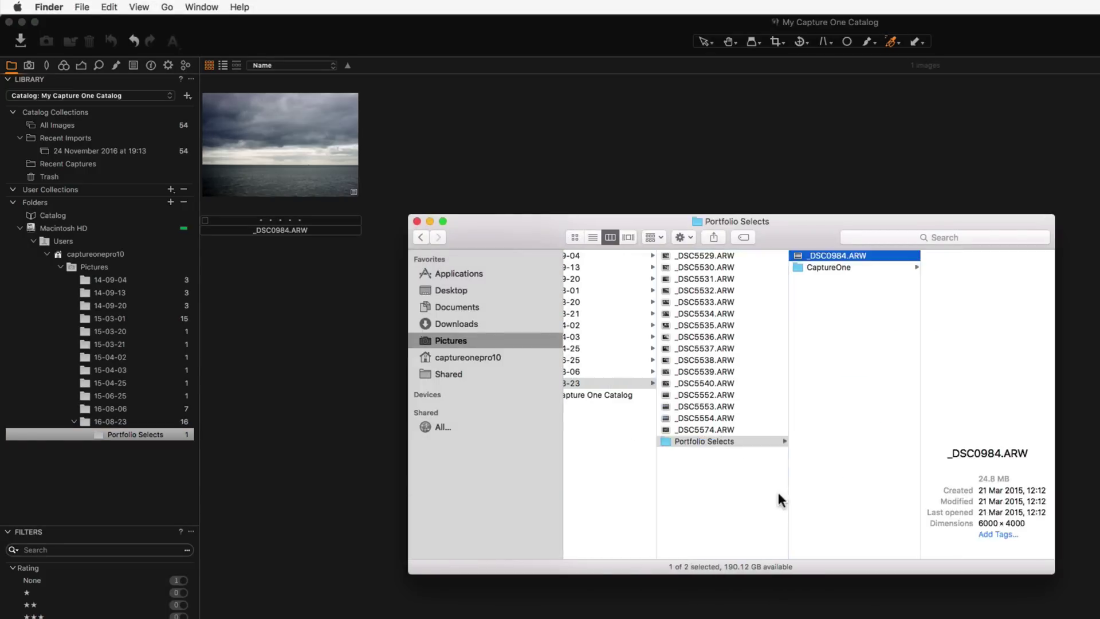
click(291, 359)
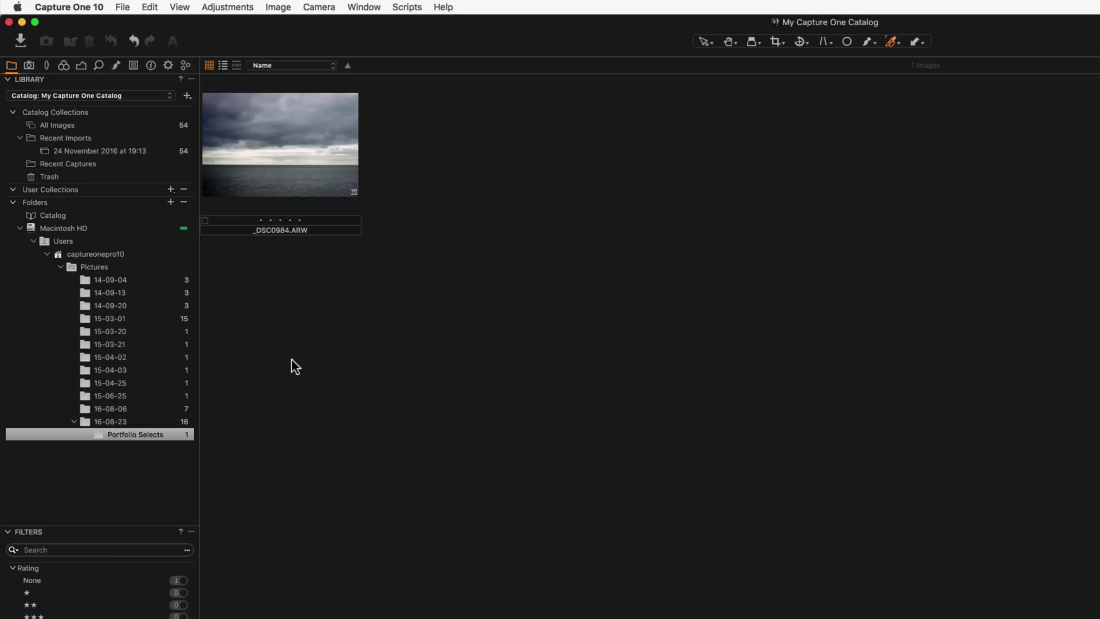
Relink the offline _DSC0984.ARW to its moved file and confirm it shows normally in 16-08-23.
double_click(329, 146)
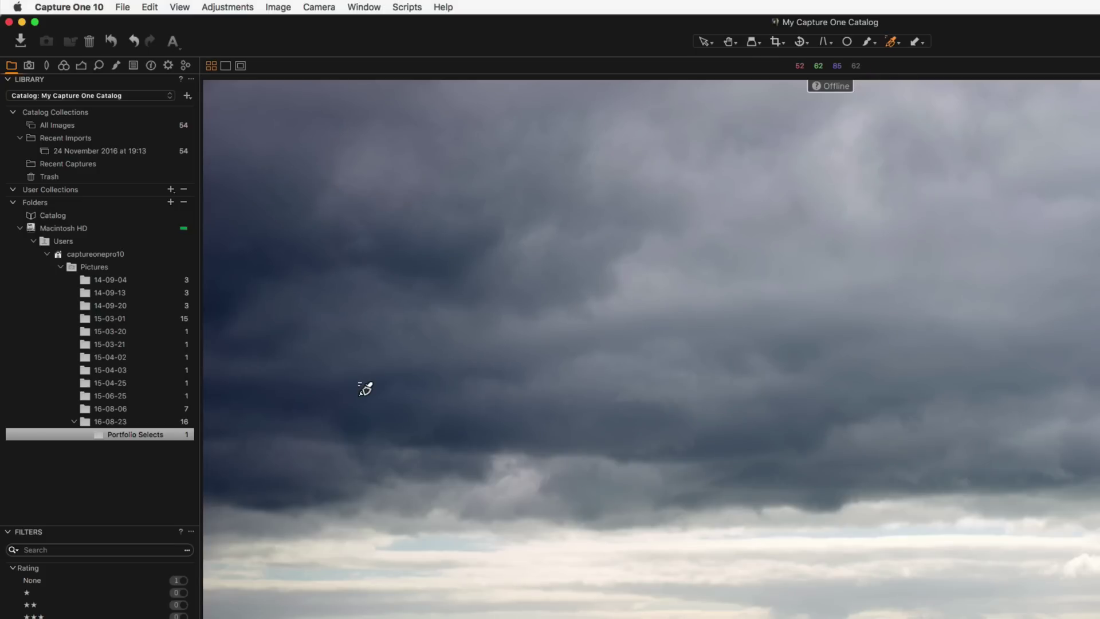
key(v)
right_click(358, 396)
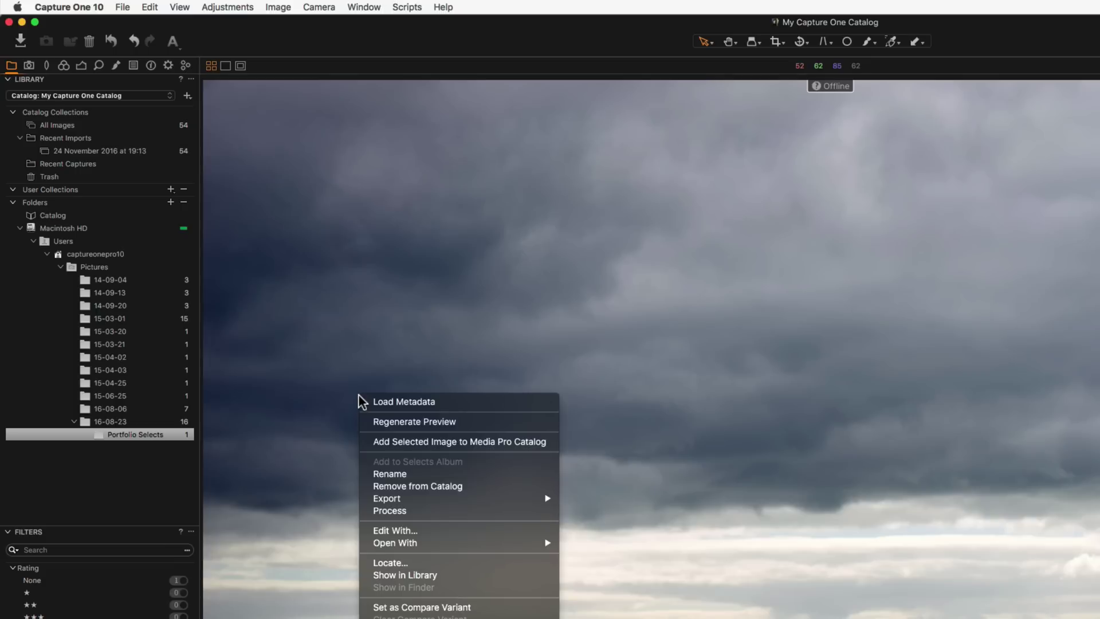
click(425, 561)
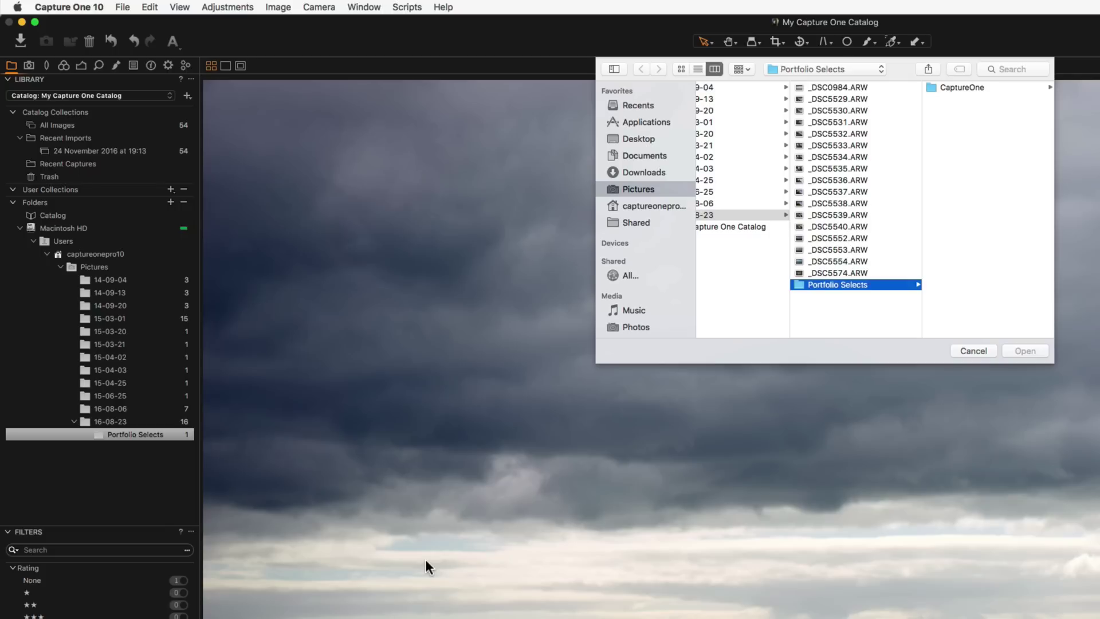
click(881, 87)
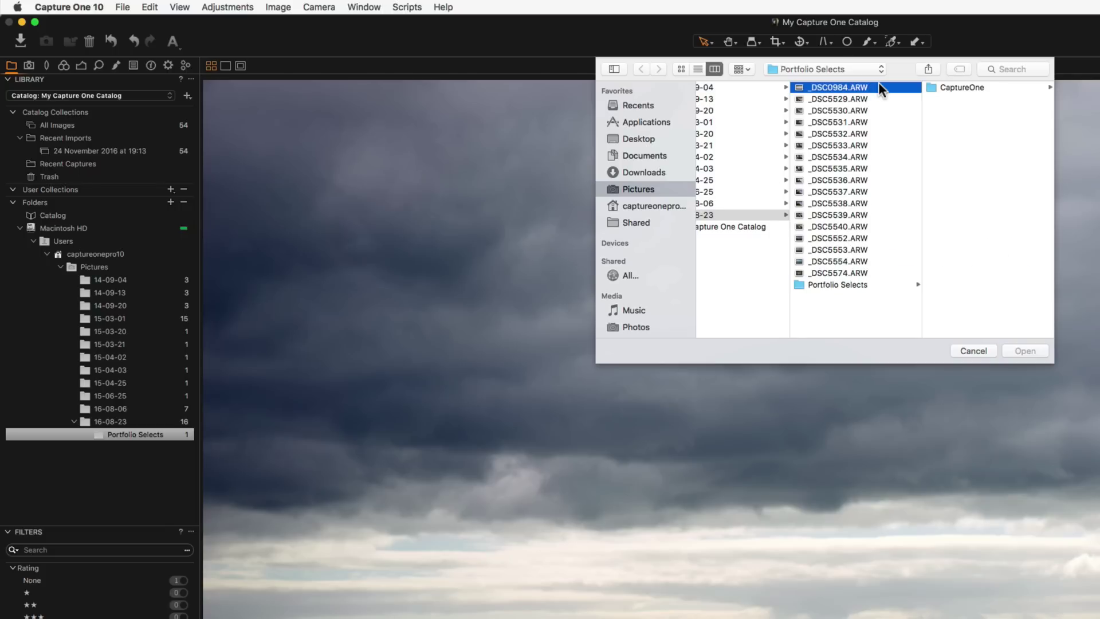
click(1009, 351)
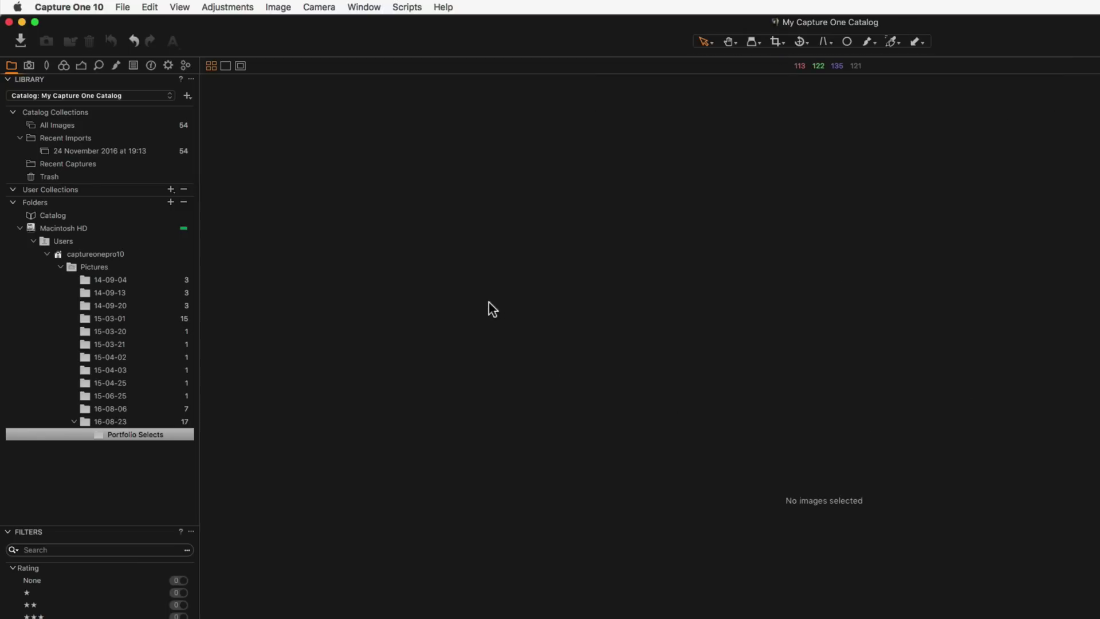
click(167, 422)
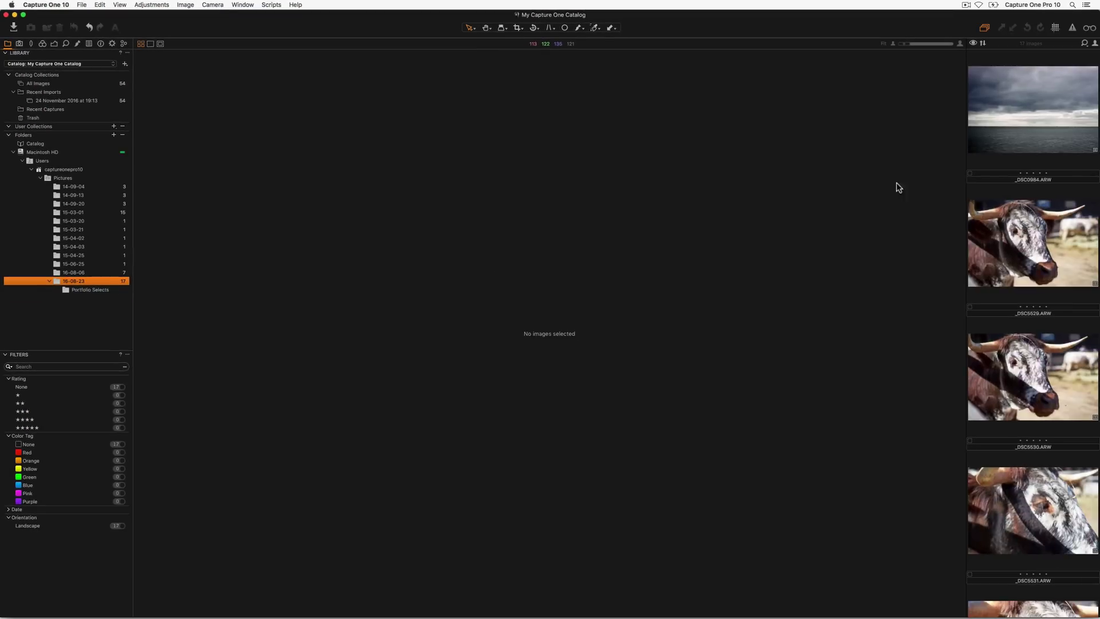
click(978, 137)
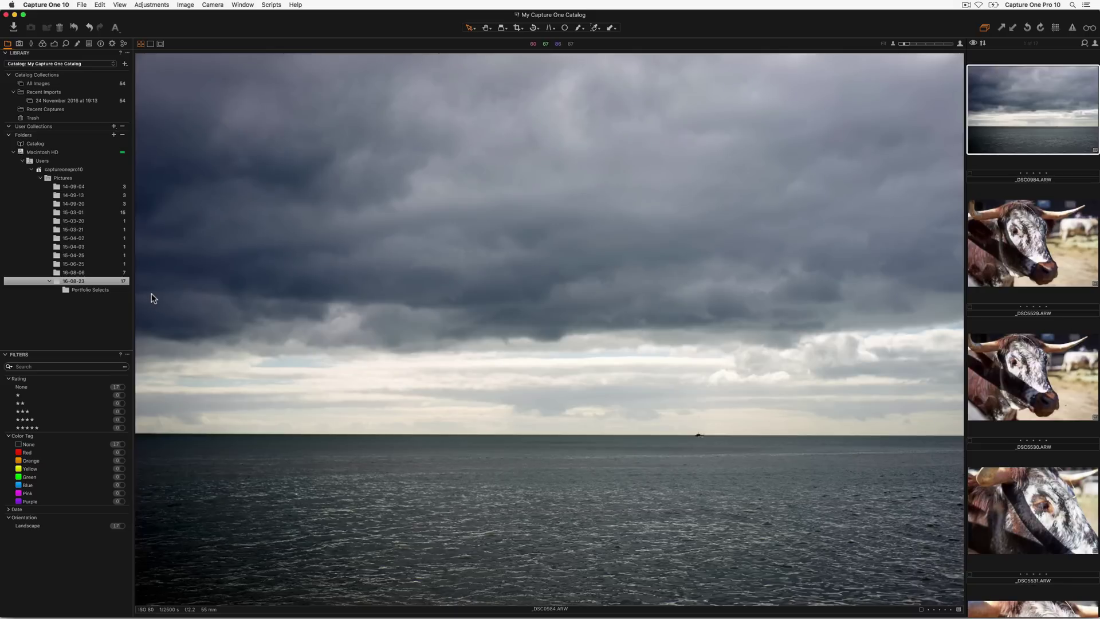
right_click(104, 291)
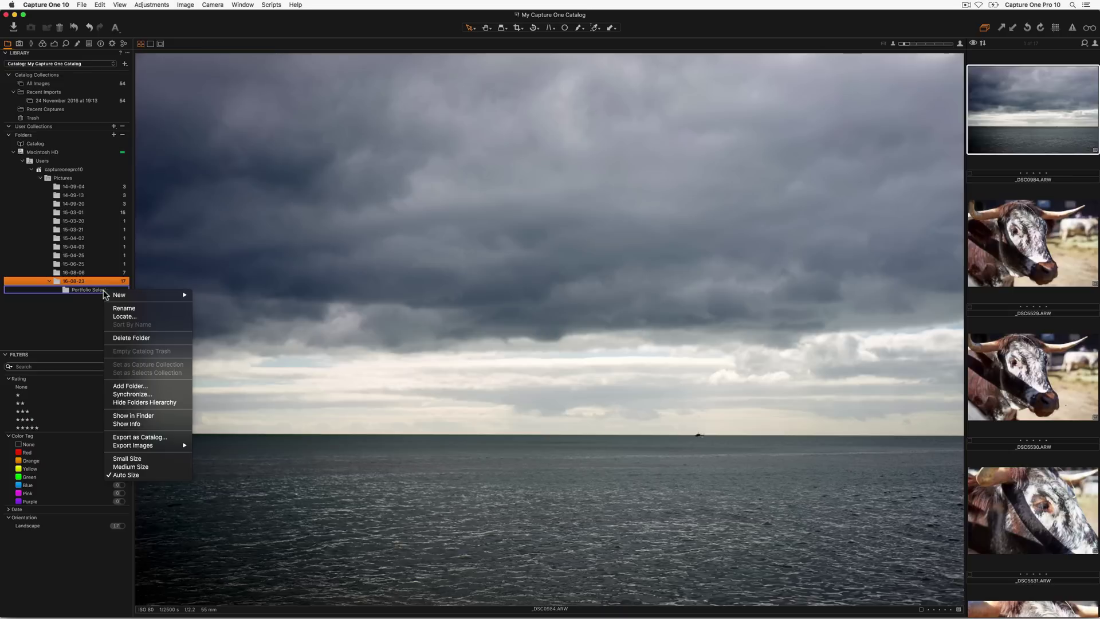
Move _DSC5552, _DSC5553, _DSC5554 and _DSC5574.ARW from 16-08-23 into Portfolio Selects.
click(139, 314)
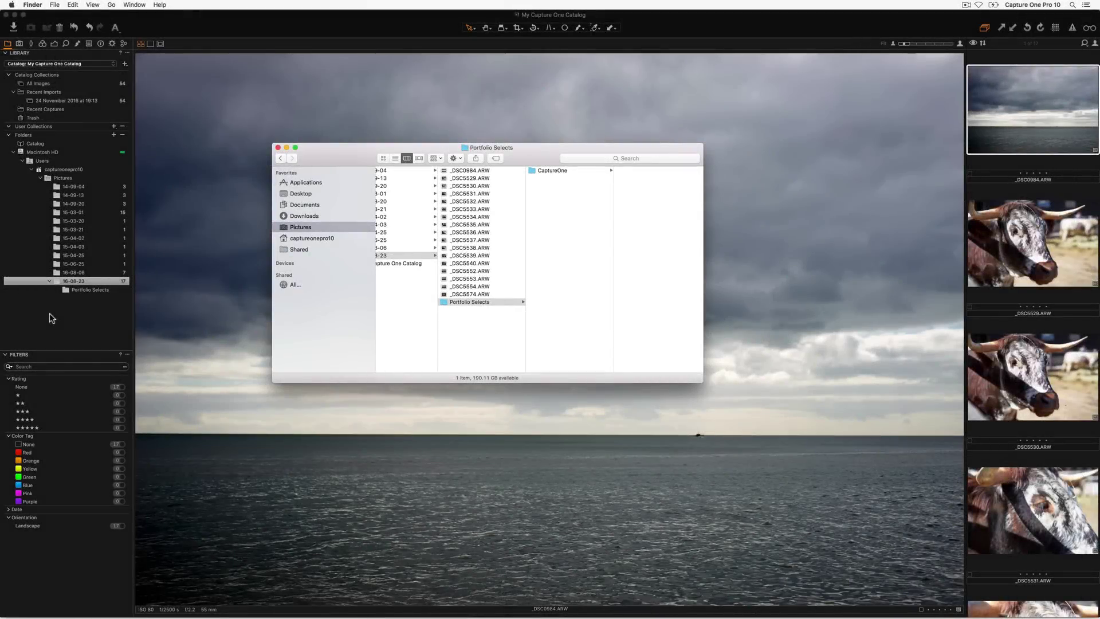
click(469, 295)
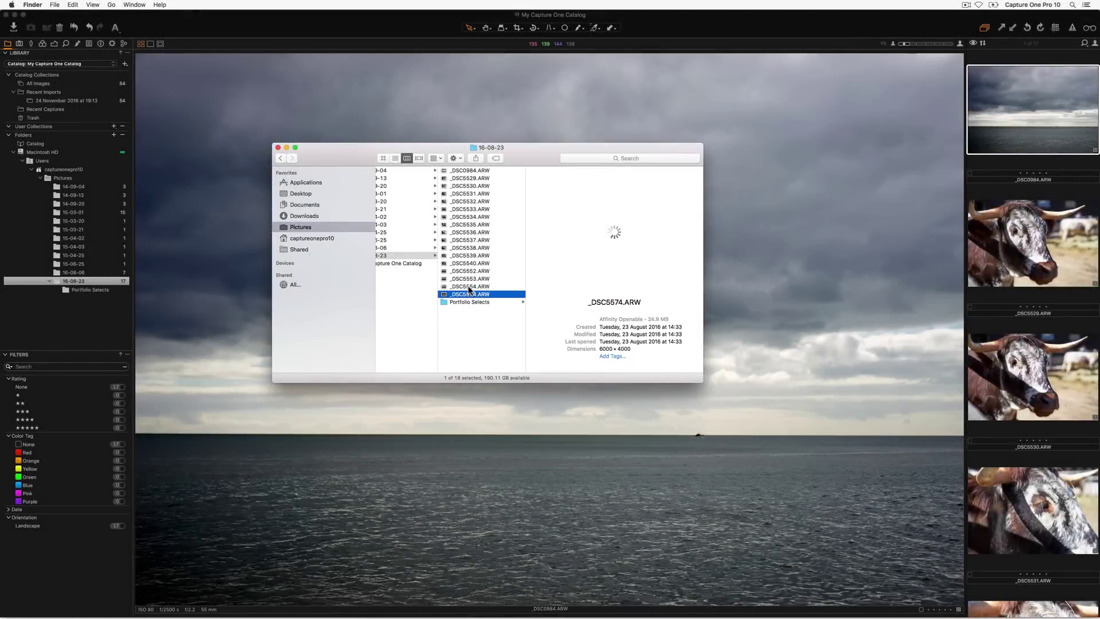
shift+click(466, 270)
drag(472, 294, 472, 302)
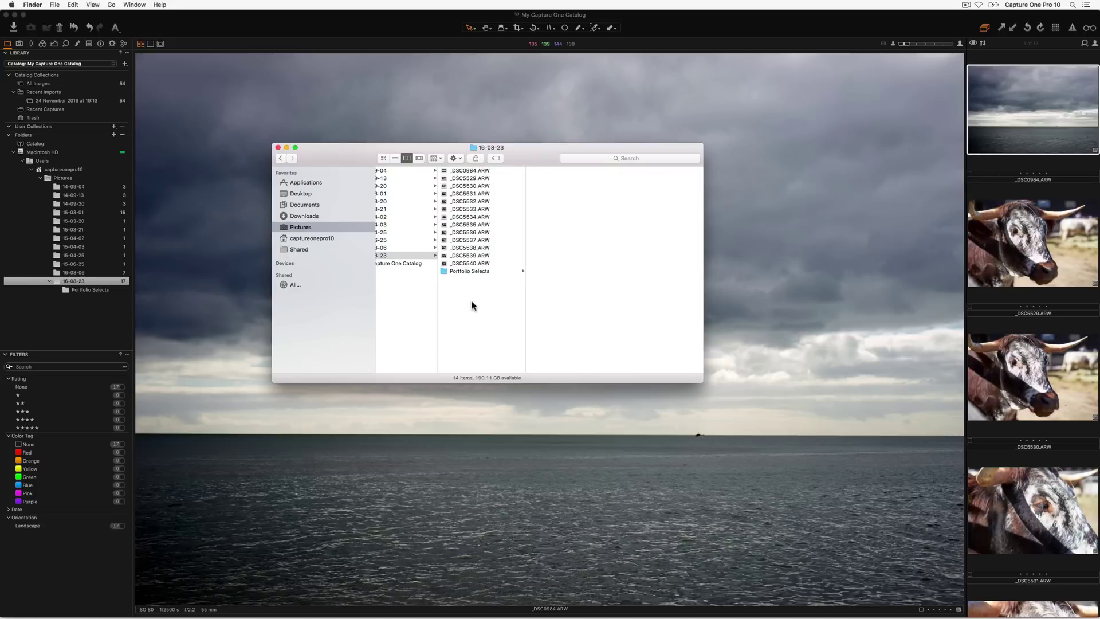
Synchronize Portfolio Selects with 'Import new images' on, bringing its four new files into the catalog.
click(90, 290)
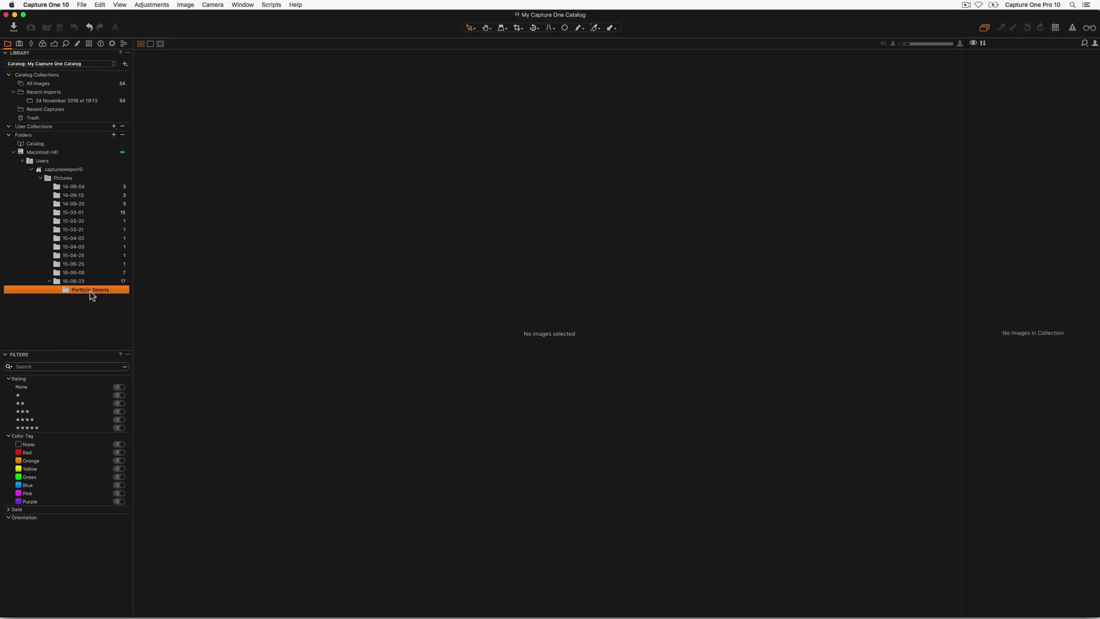
right_click(90, 290)
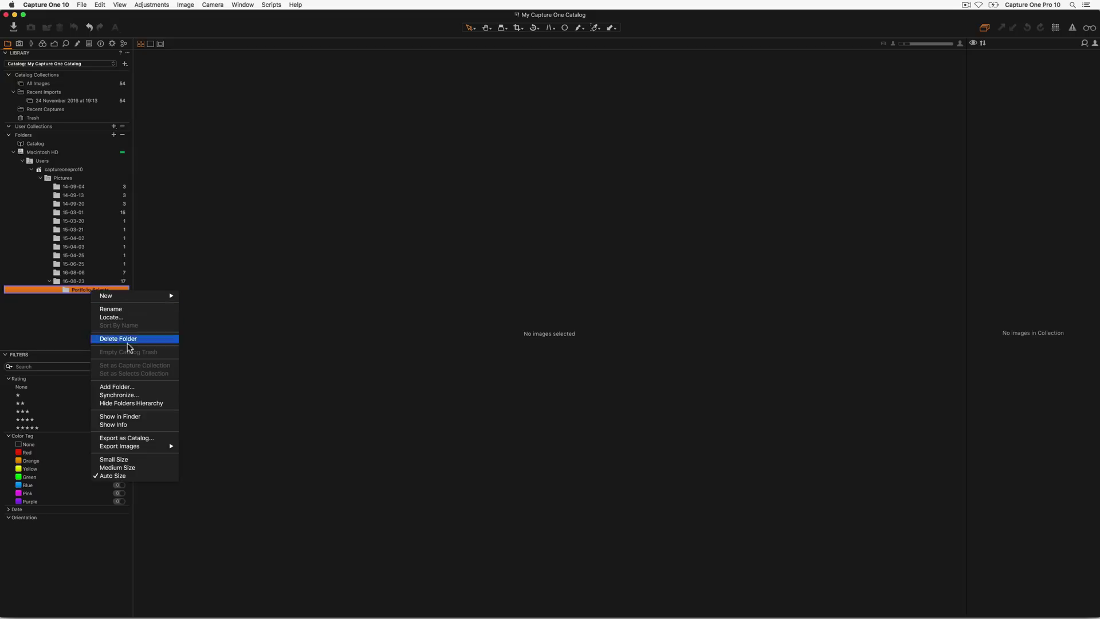
click(156, 395)
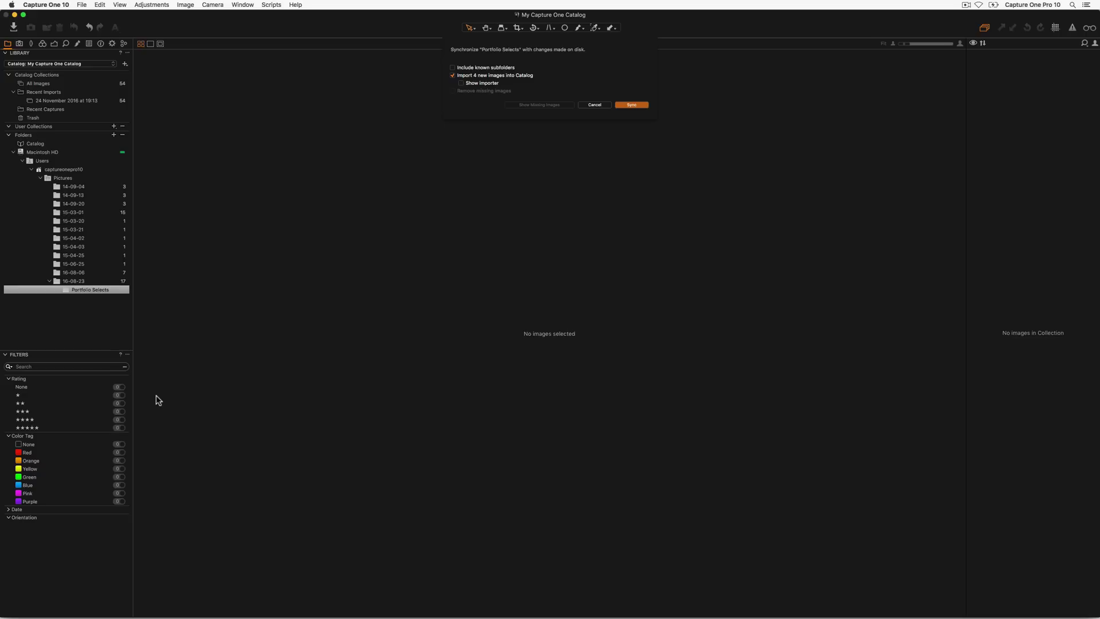
click(632, 106)
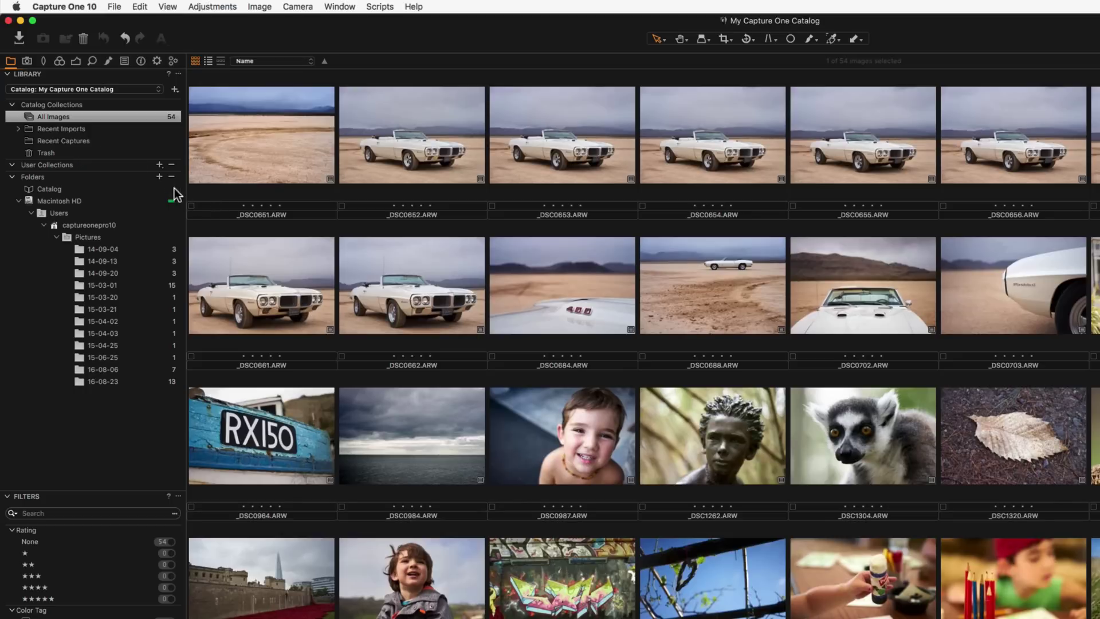
Add an empty album named 'Las Vegas Images' under User Collections.
click(159, 165)
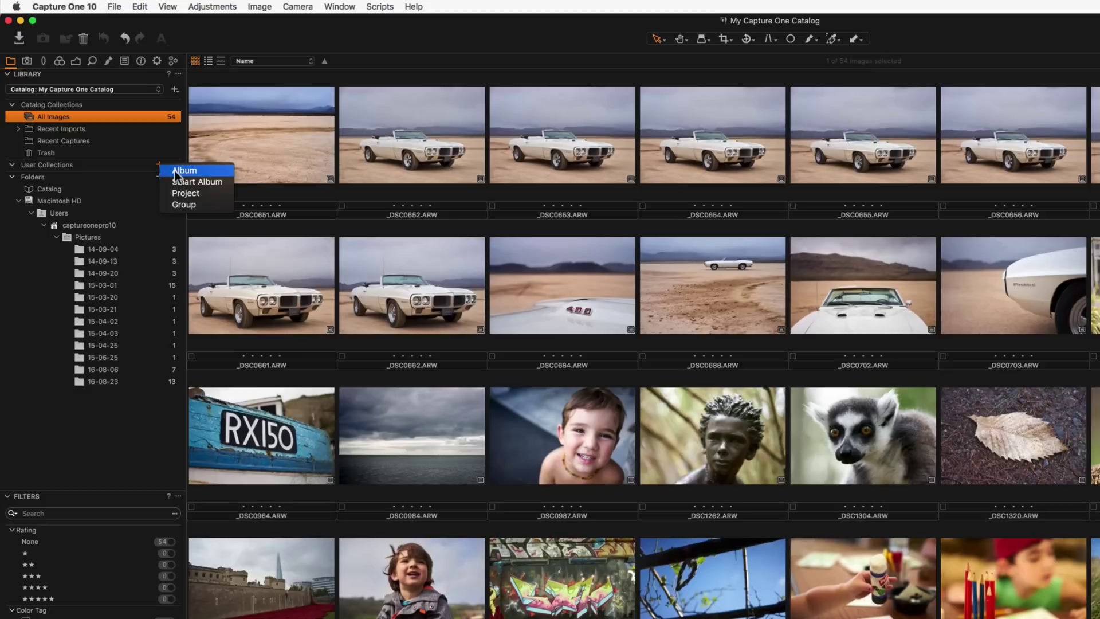
click(183, 170)
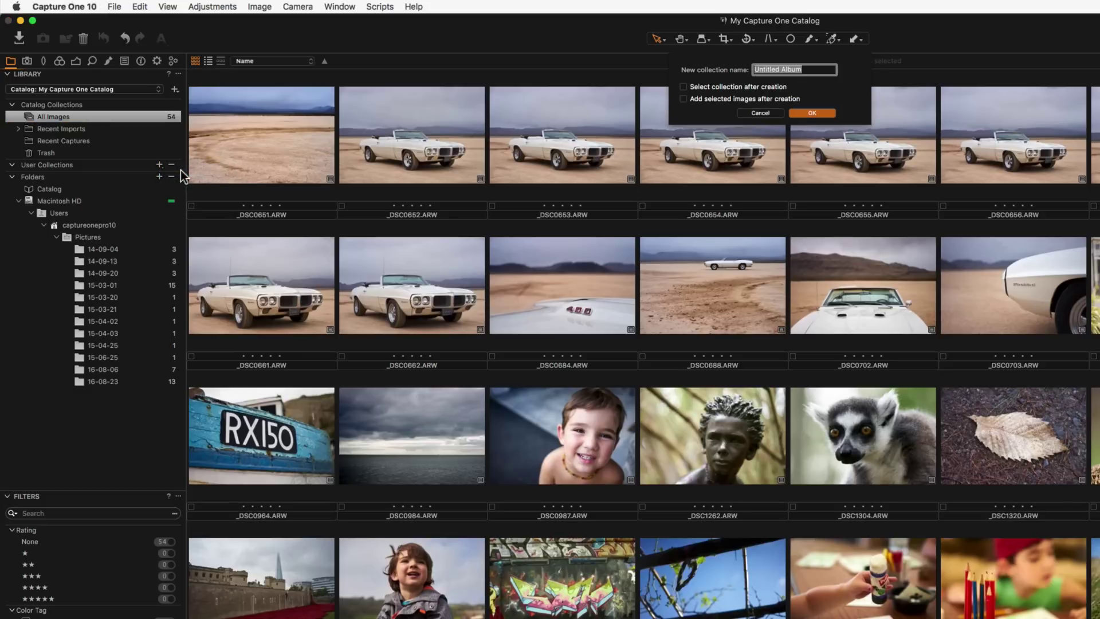
text(Las Vegas Images)
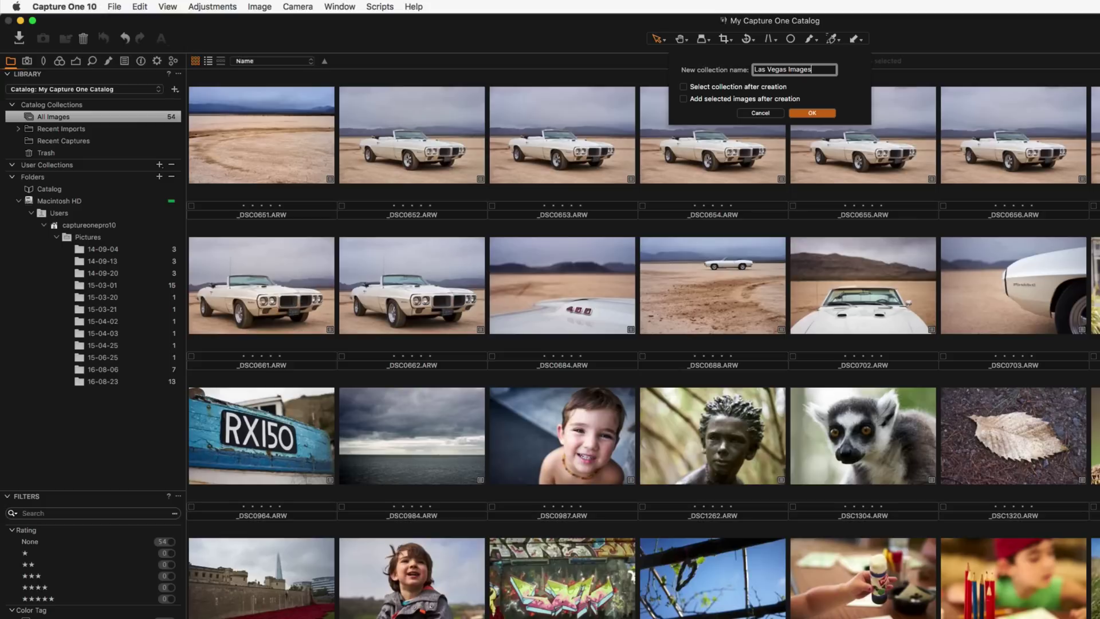
key(Return)
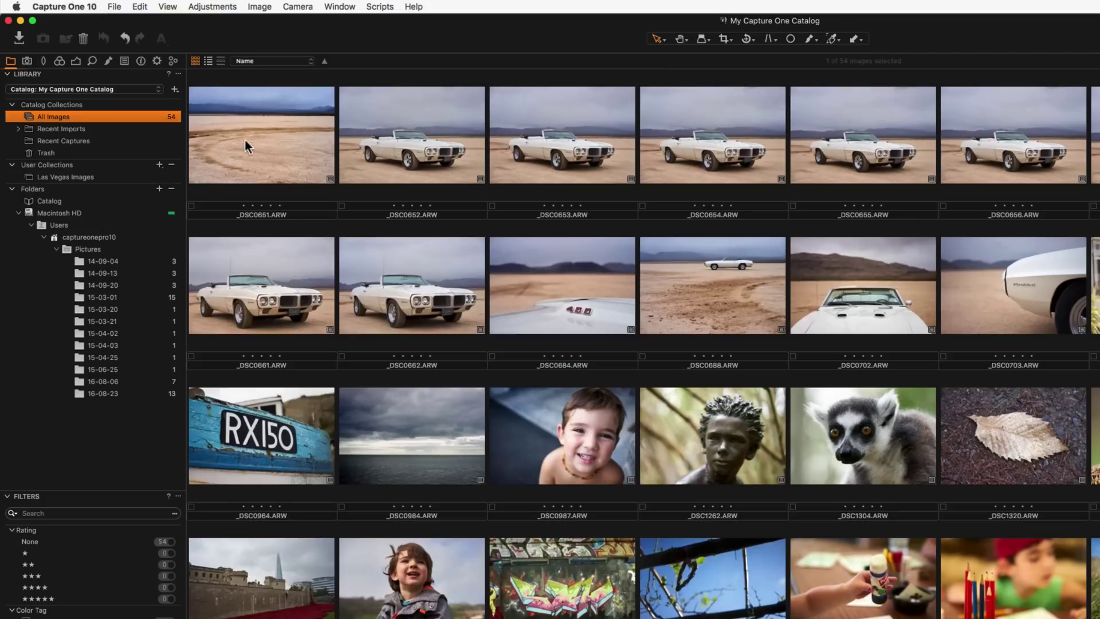
Drag the first desert image and the five car images _DSC0652–_DSC0656 into Las Vegas Images.
drag(245, 141, 108, 179)
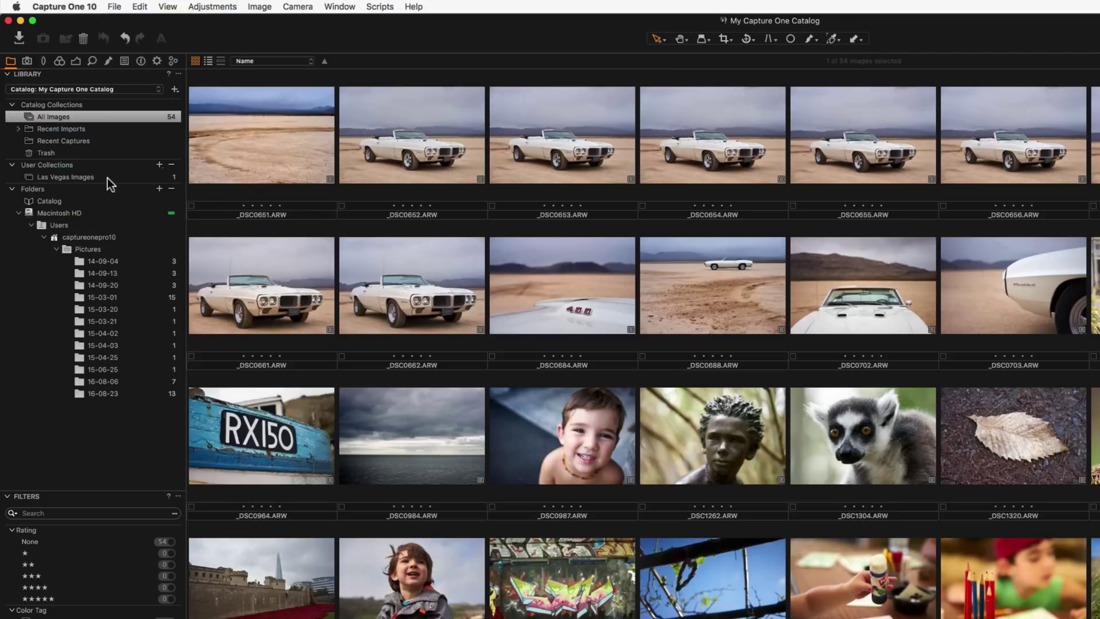
click(404, 163)
shift+click(1037, 166)
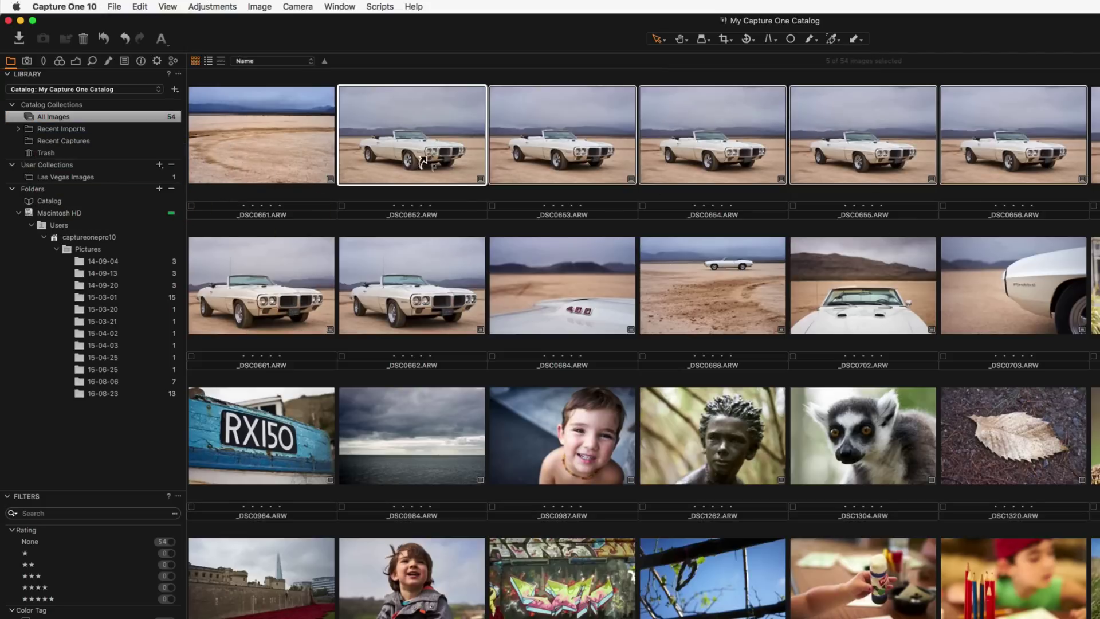
drag(423, 162, 101, 177)
Make Las Vegas Images the selects collection and send the seventh first-row image to it.
right_click(102, 176)
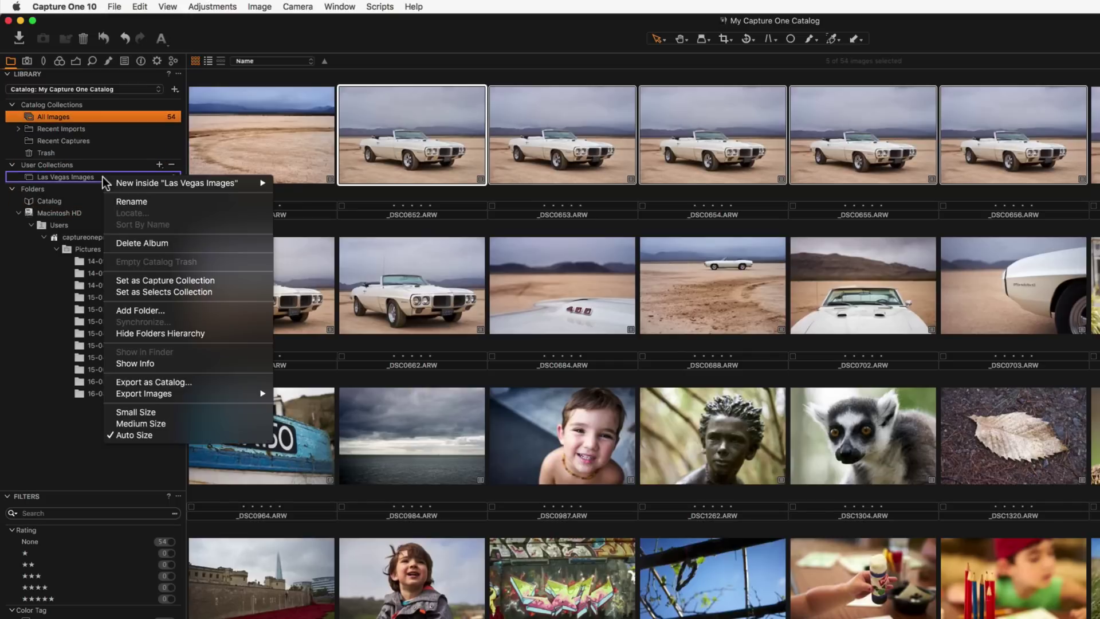
click(160, 292)
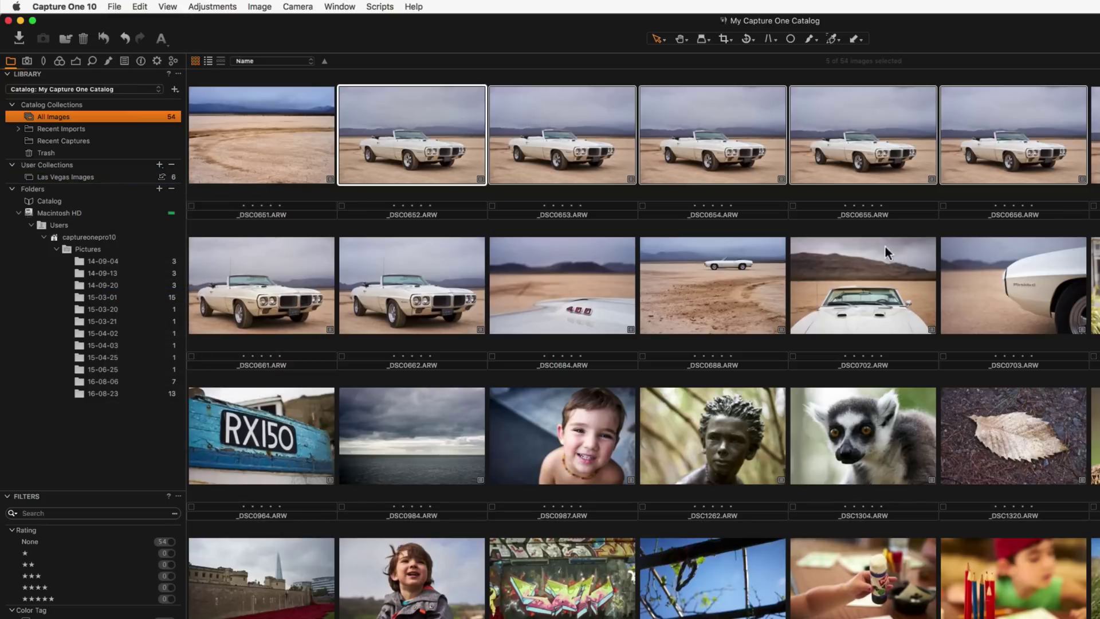
click(1093, 138)
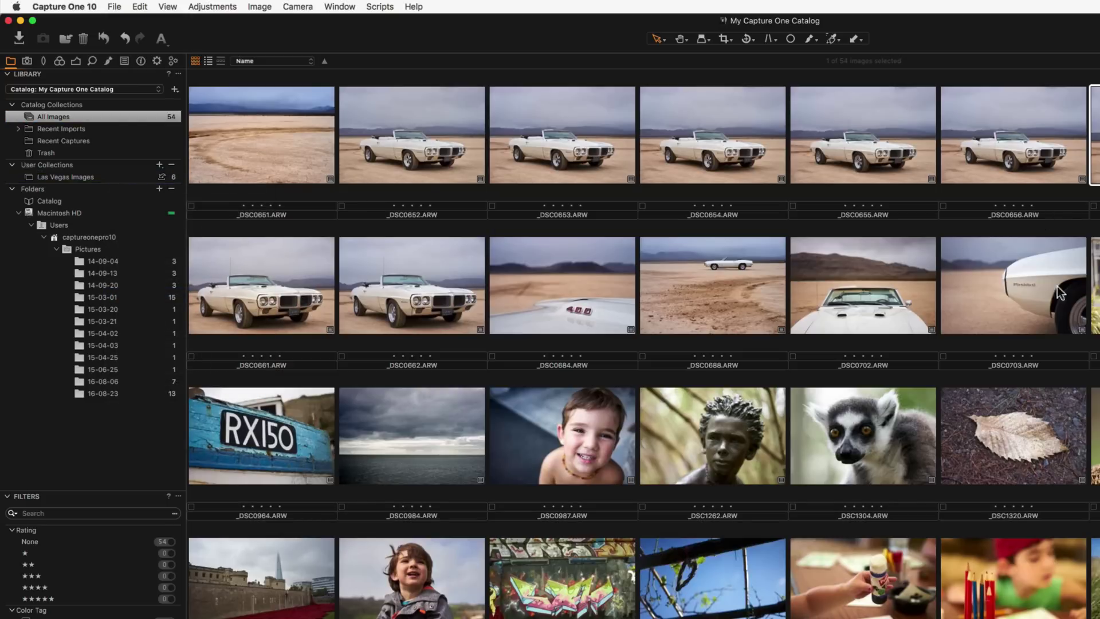
key(ctrl+super+j)
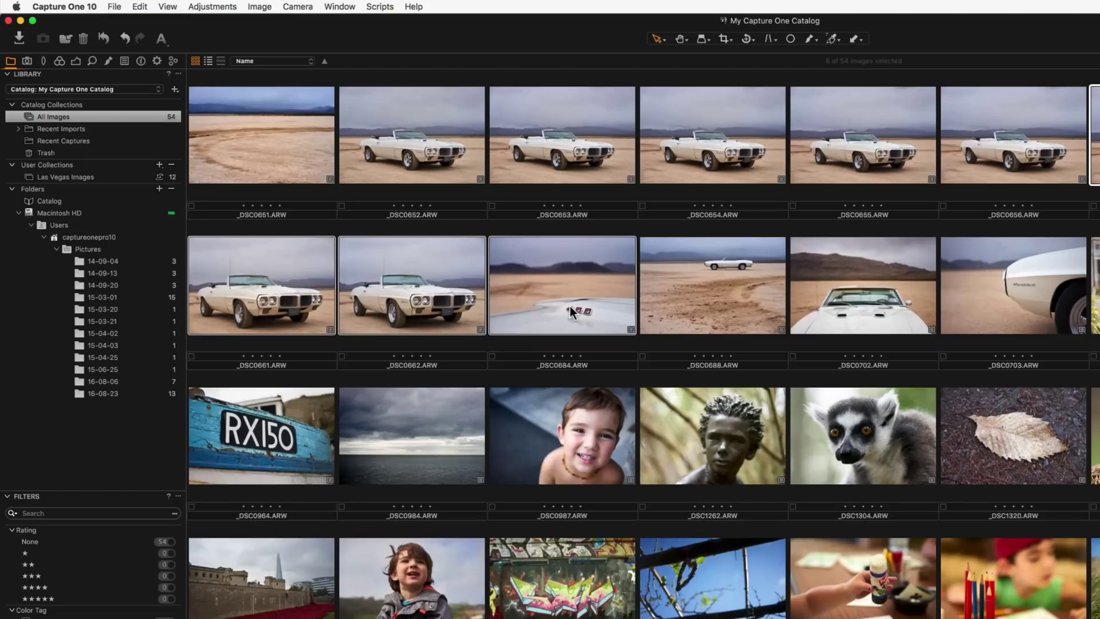
Switch to the Move to Selects cursor and add _DSC0688, _DSC0702 and _DSC0703.
click(663, 40)
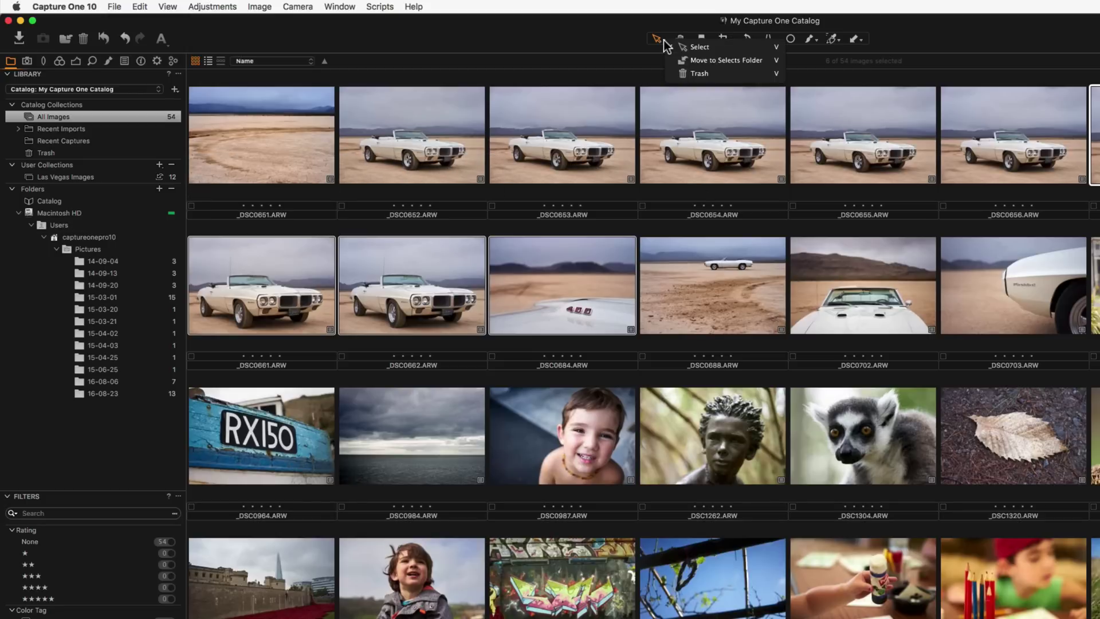
click(668, 59)
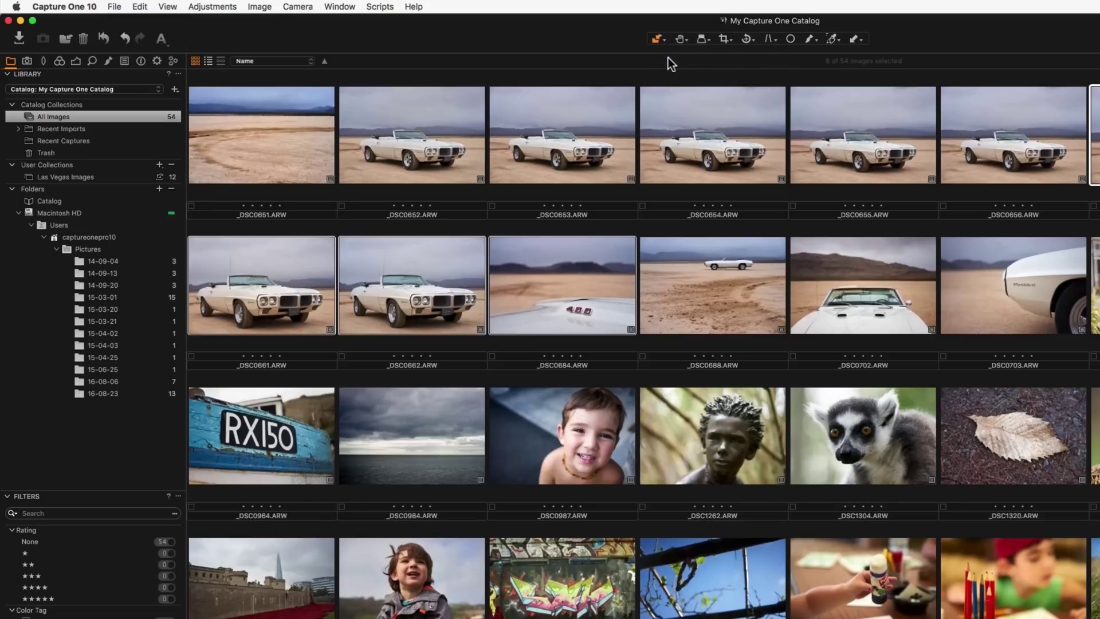
click(750, 307)
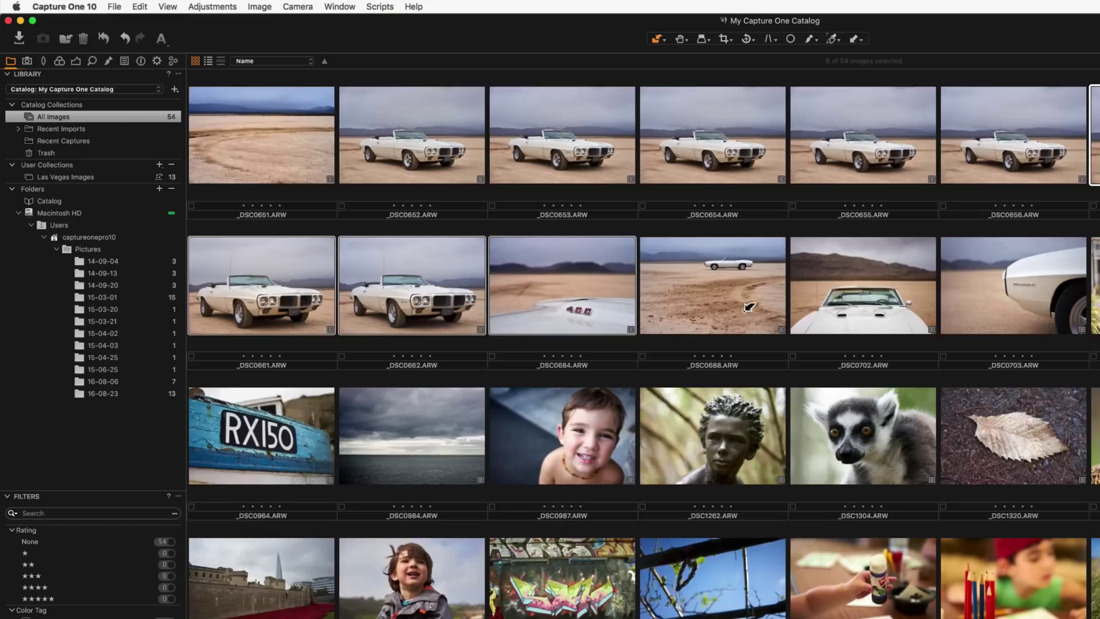
click(860, 279)
click(1007, 266)
Create a 'Green Tagged Images' smart album with the rule Color Tag is Green.
click(160, 165)
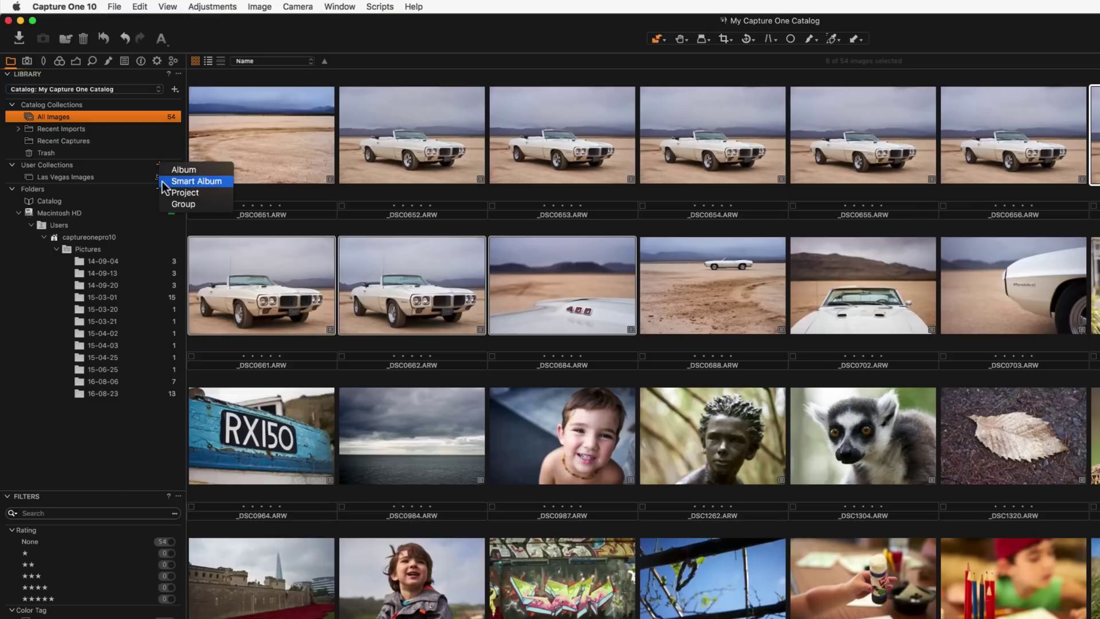
click(162, 182)
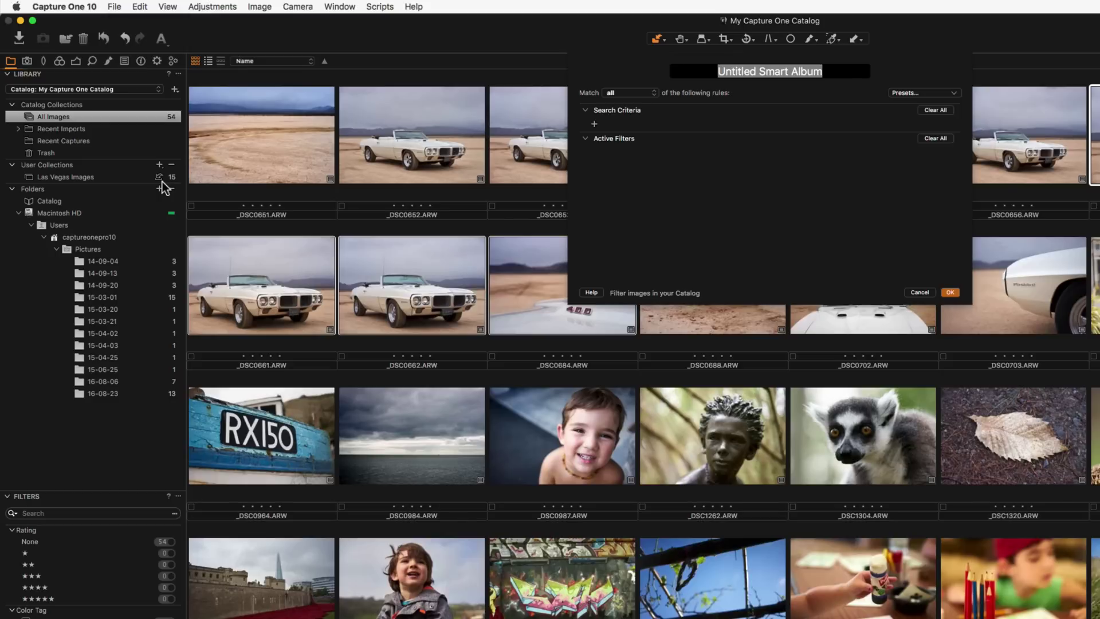
text(Green Tagged Images)
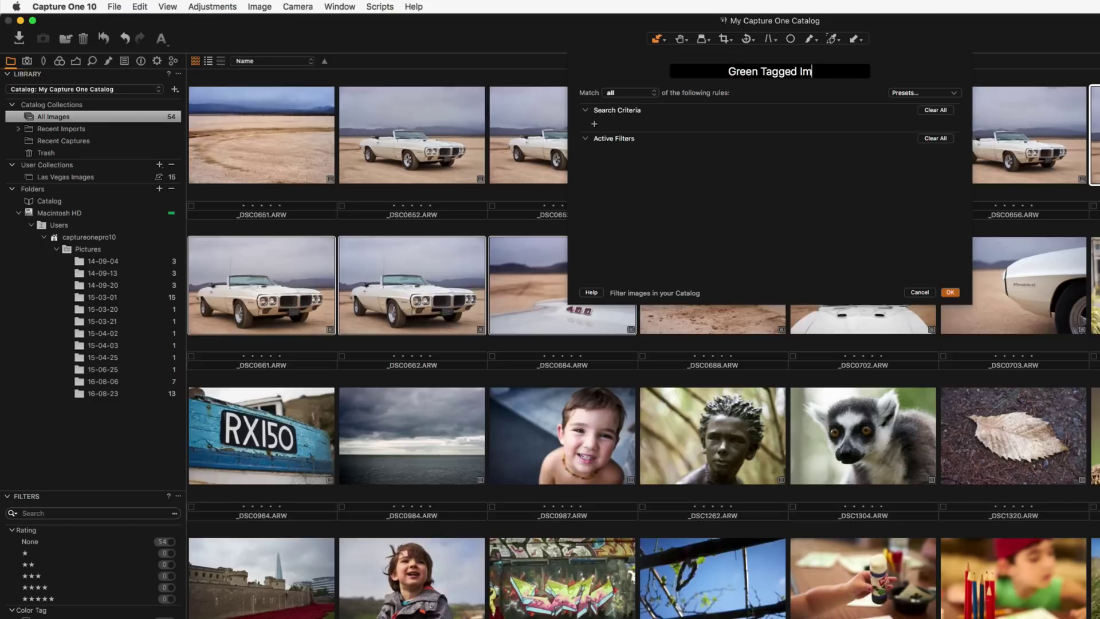
click(595, 125)
click(602, 124)
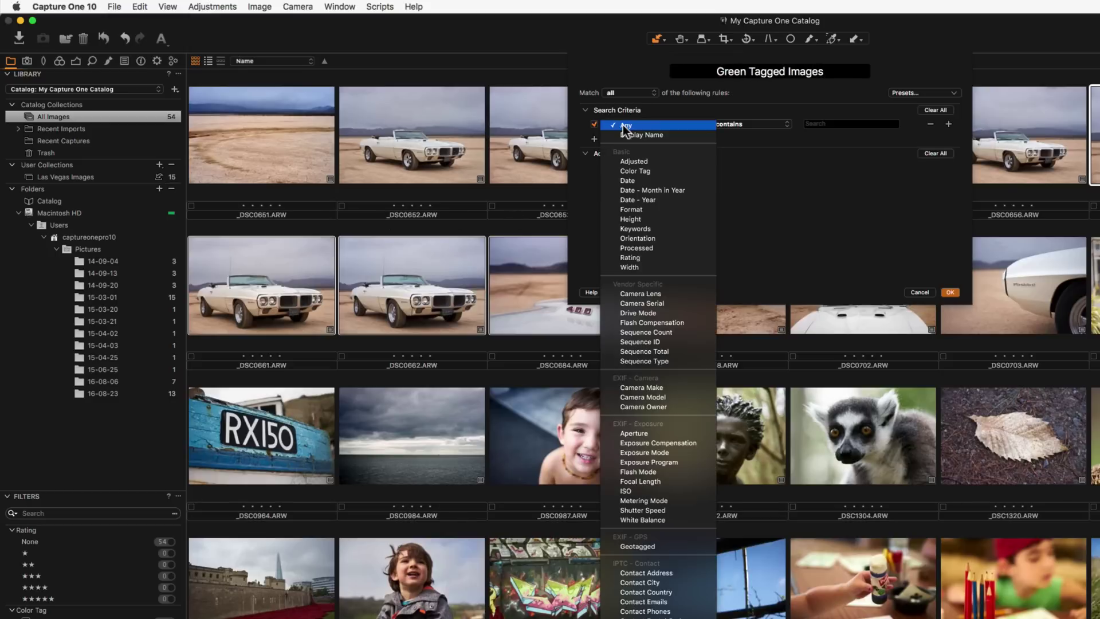
click(659, 169)
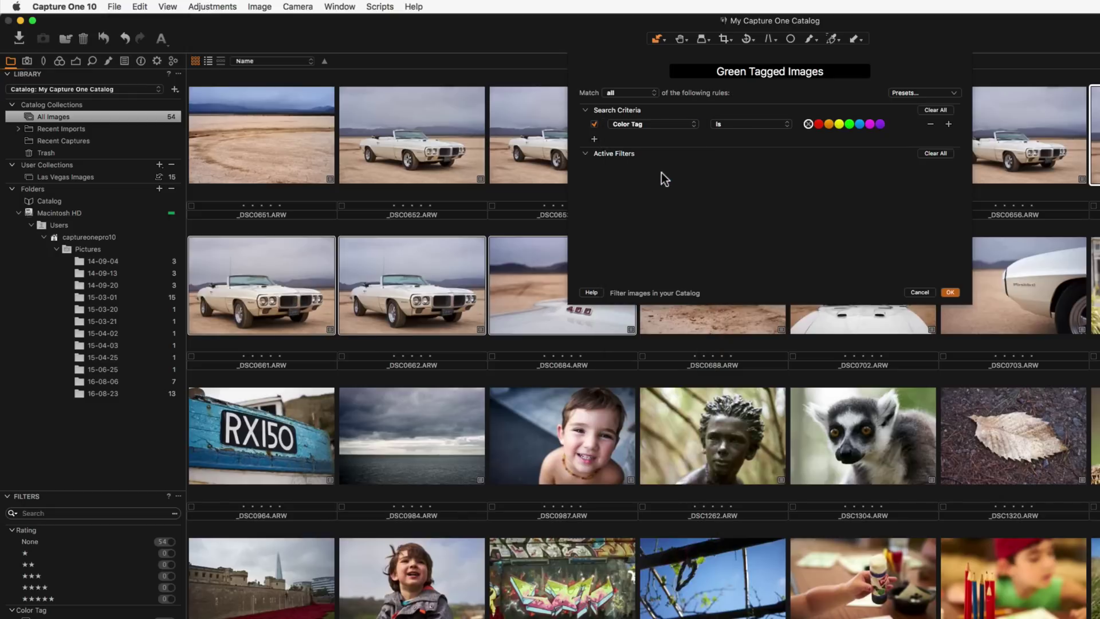
click(850, 124)
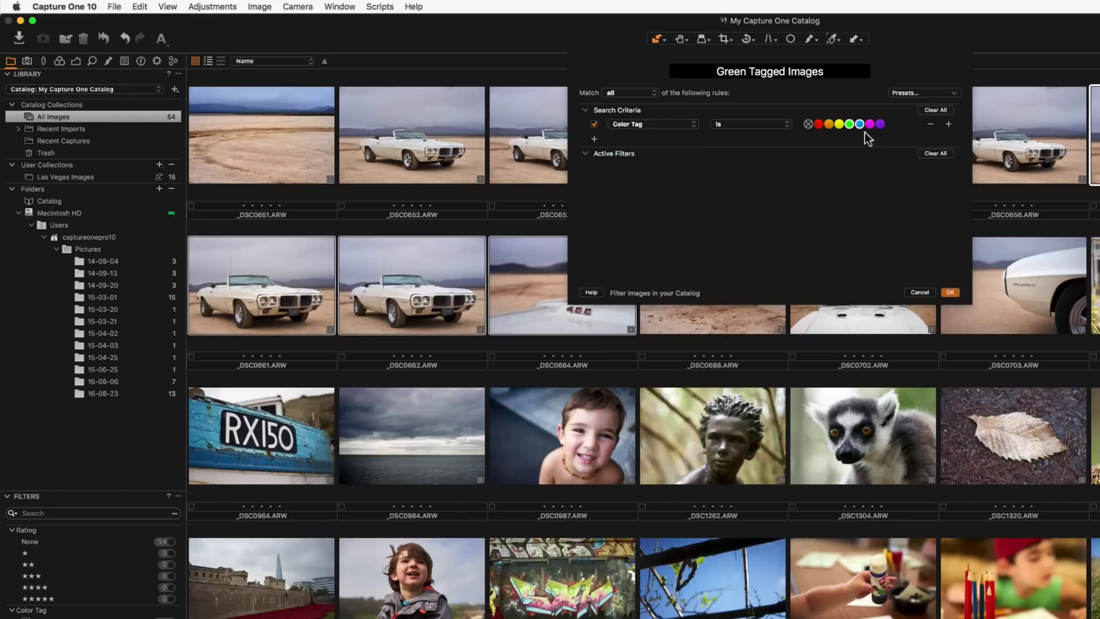
click(953, 94)
click(953, 96)
click(950, 293)
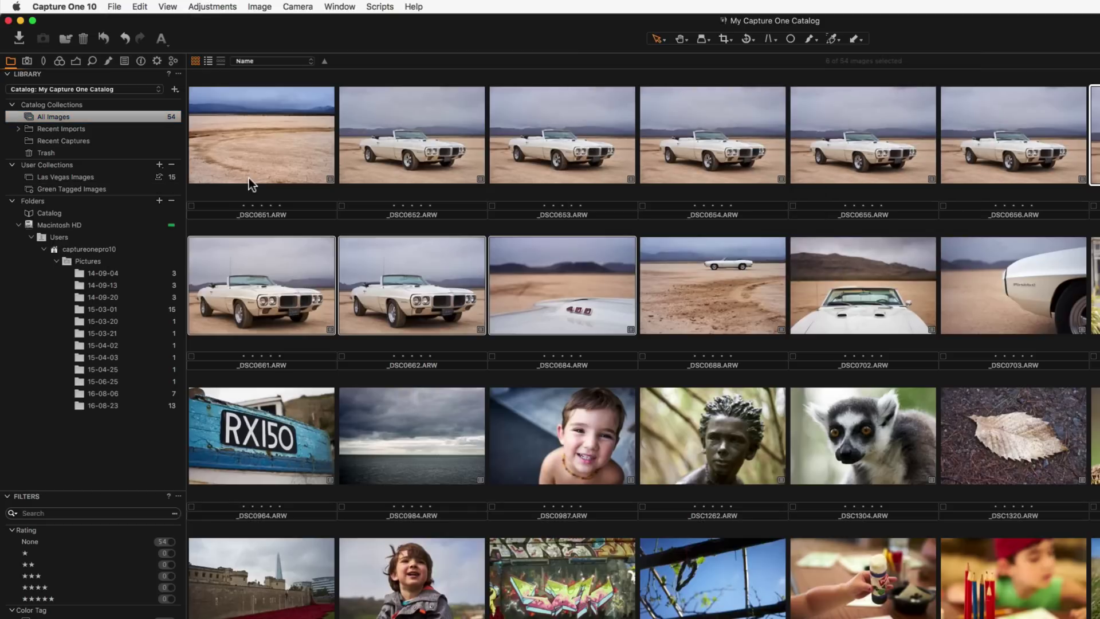
Tag _DSC0651 and _DSC0662 green and view them in the Green Tagged Images smart album.
click(249, 180)
click(194, 206)
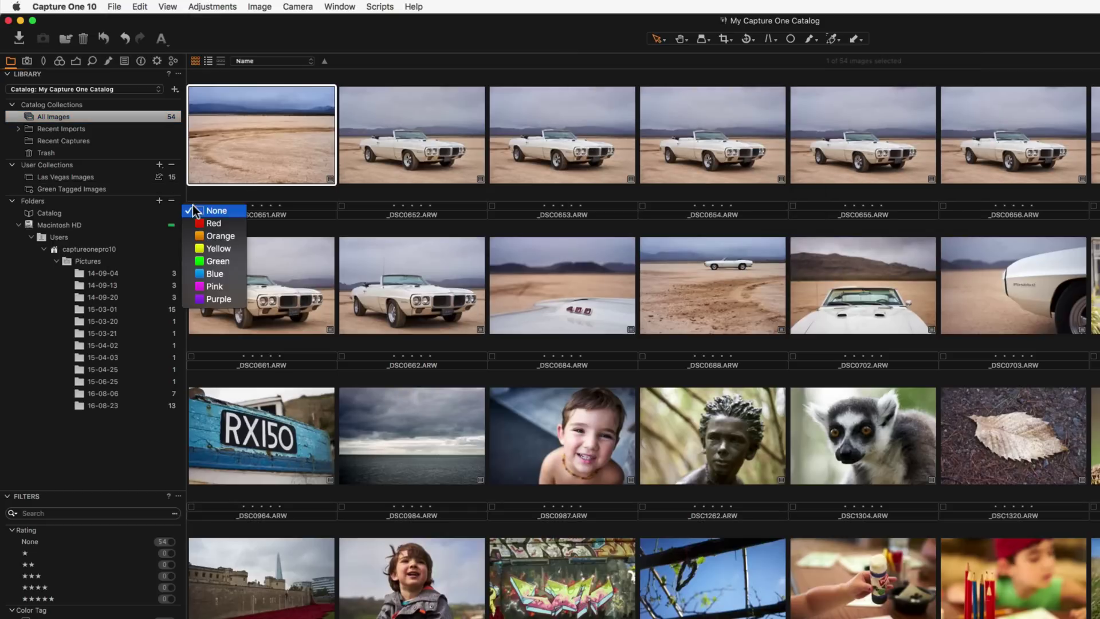
click(228, 262)
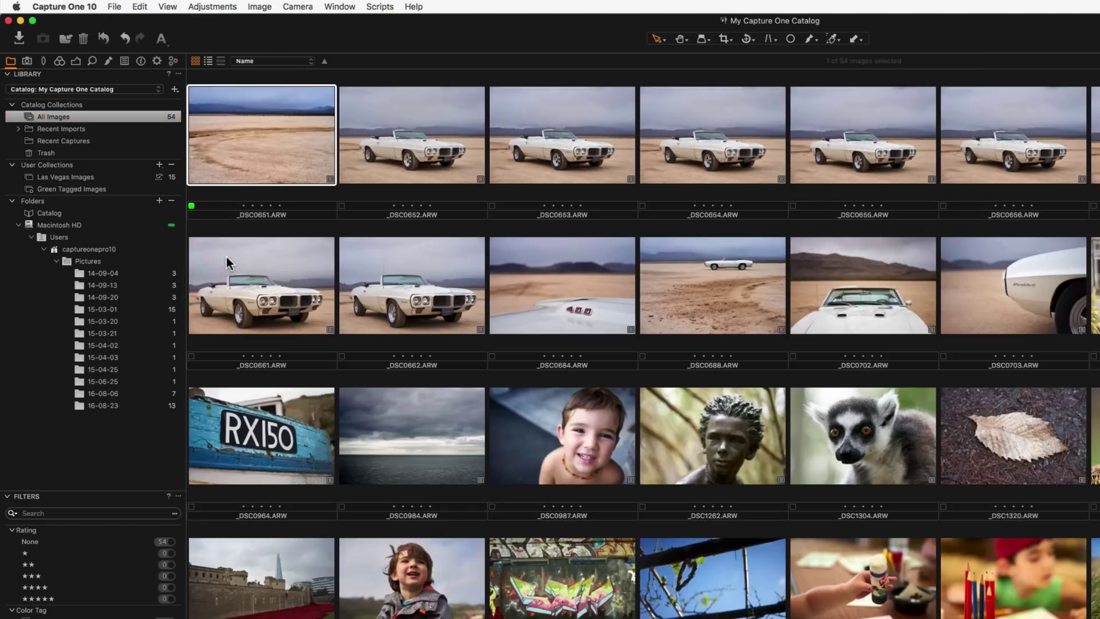
click(413, 309)
click(342, 356)
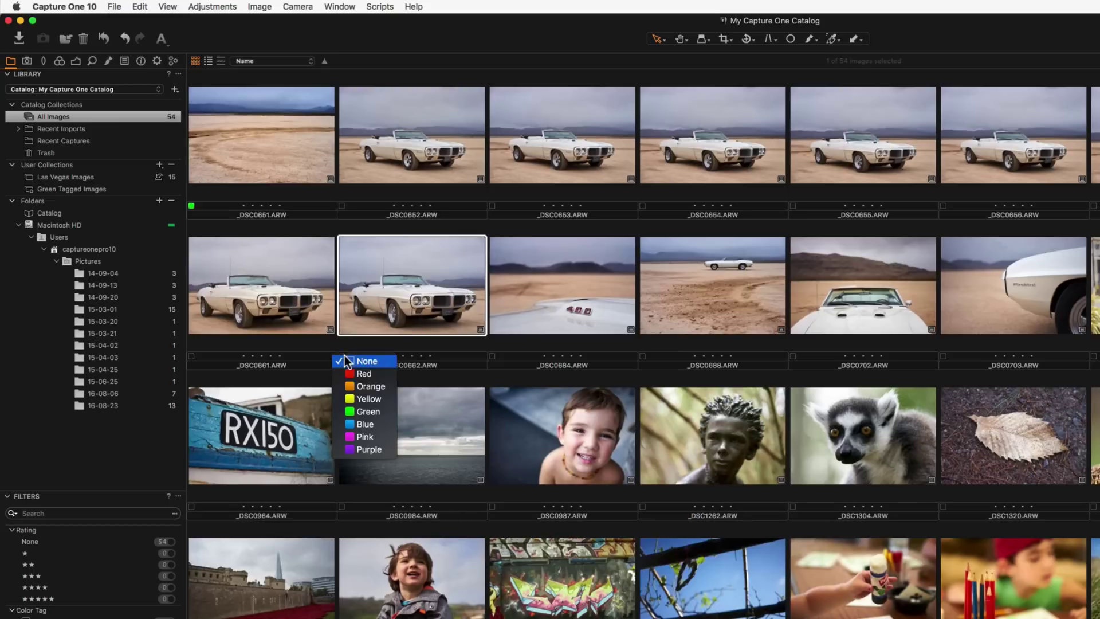
click(361, 411)
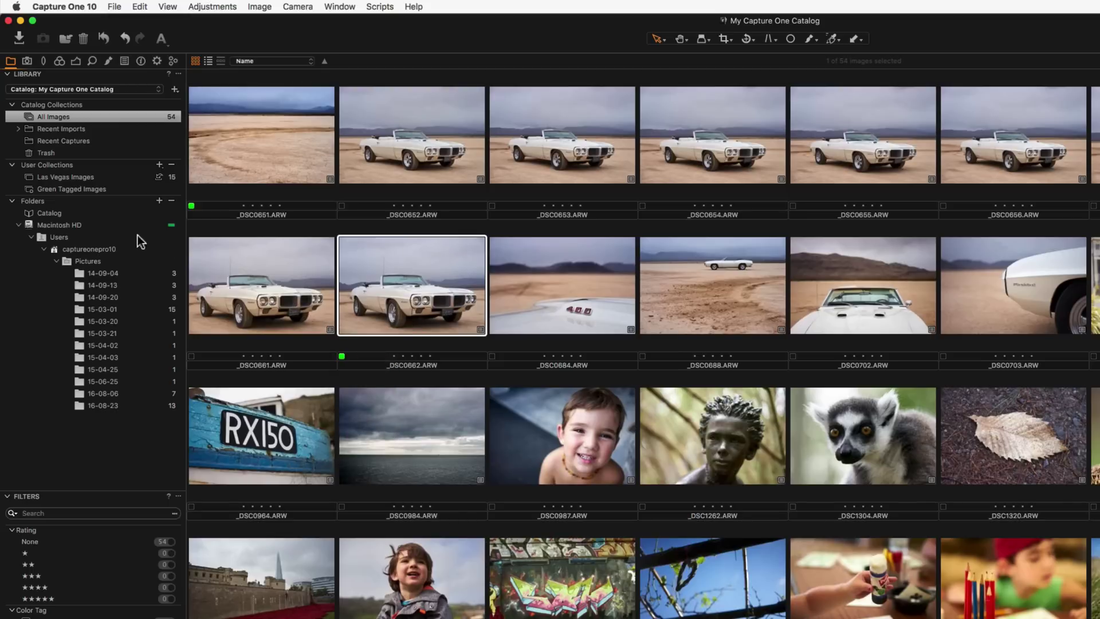
click(104, 192)
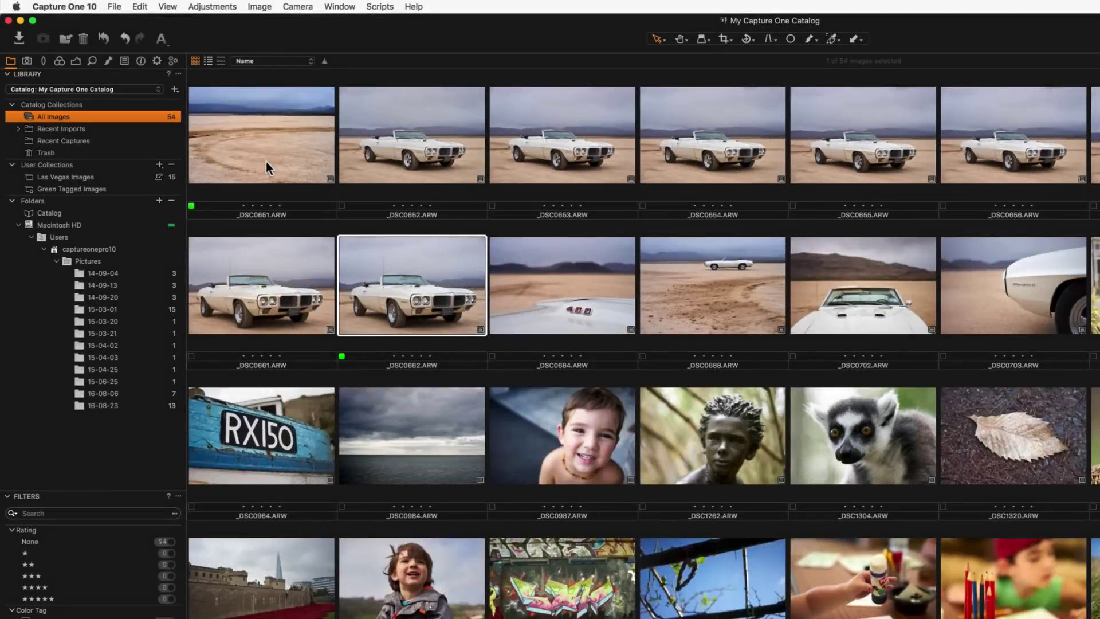
Create a new project named 'Las Vegas Vacation'.
click(157, 165)
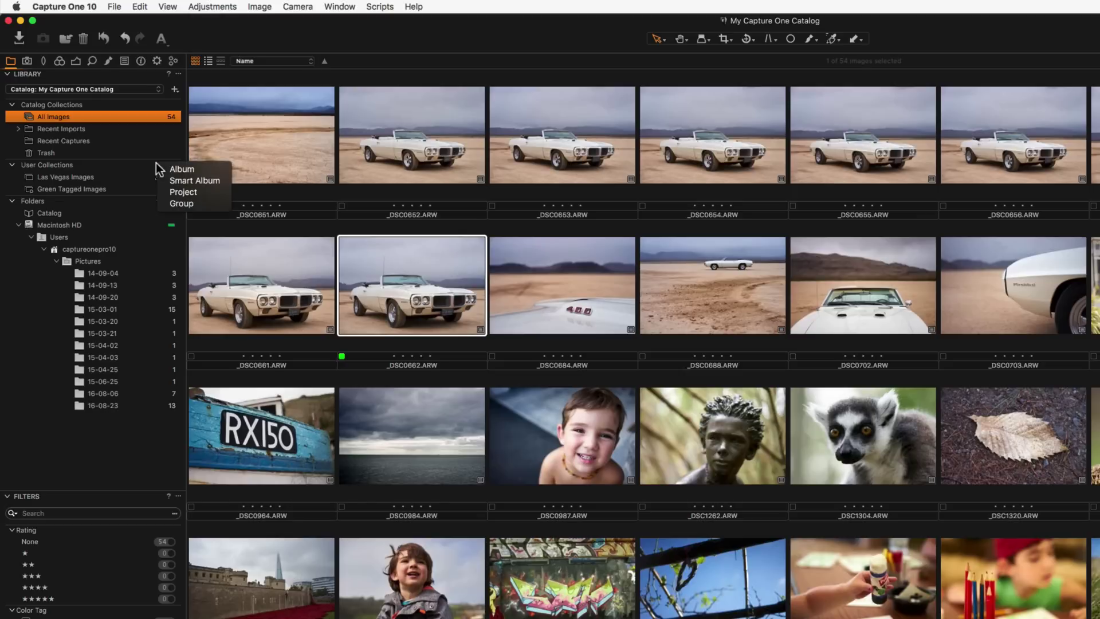
click(183, 195)
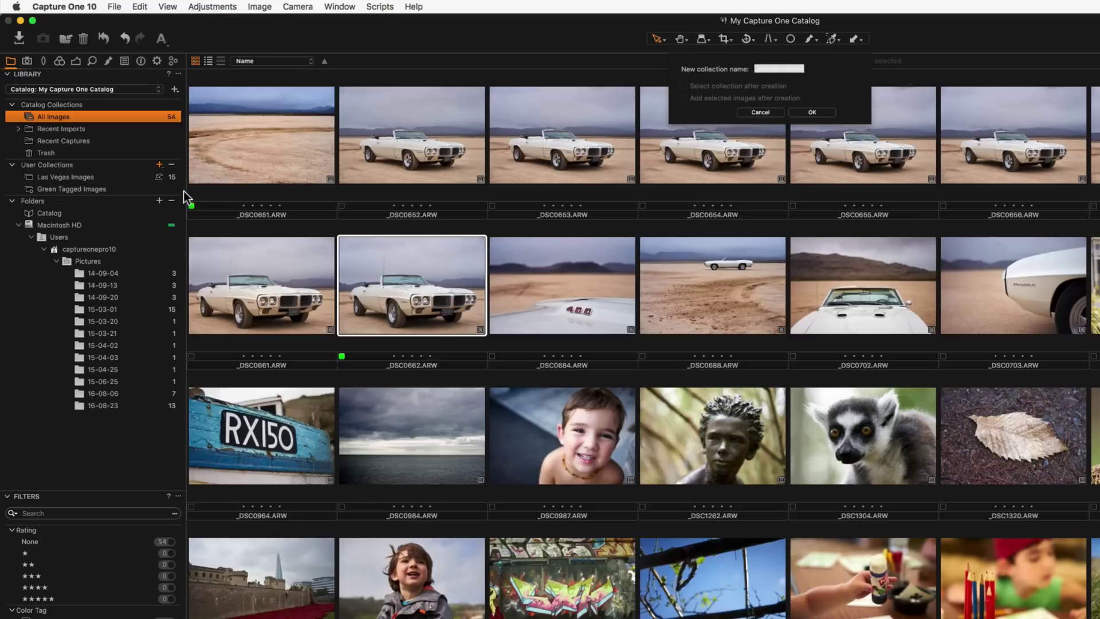
text(Las Vegas Vacation)
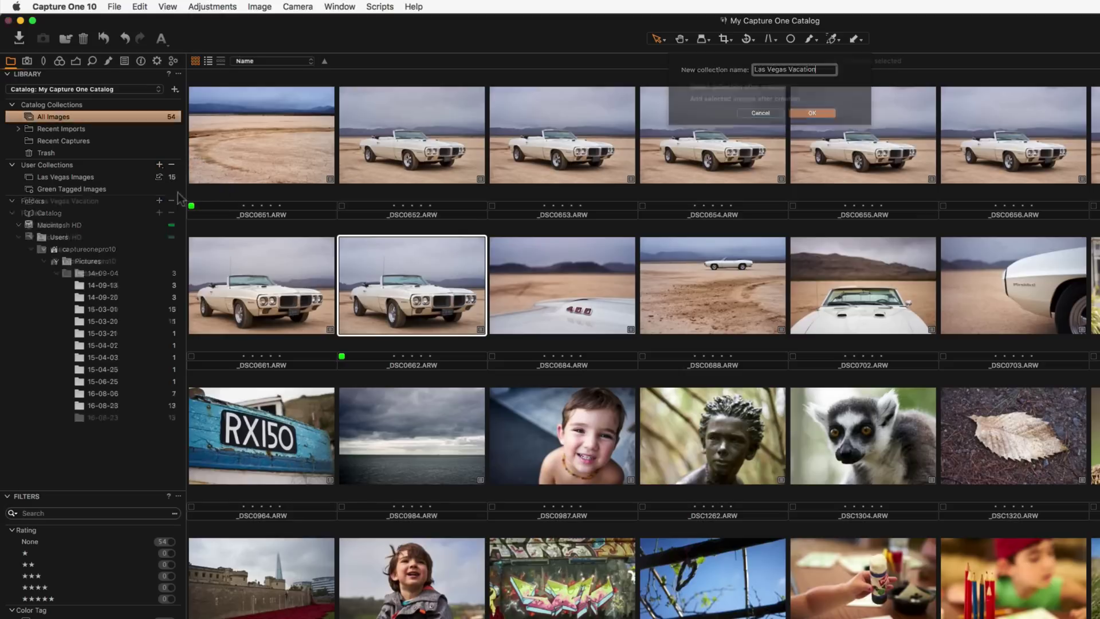
key(Return)
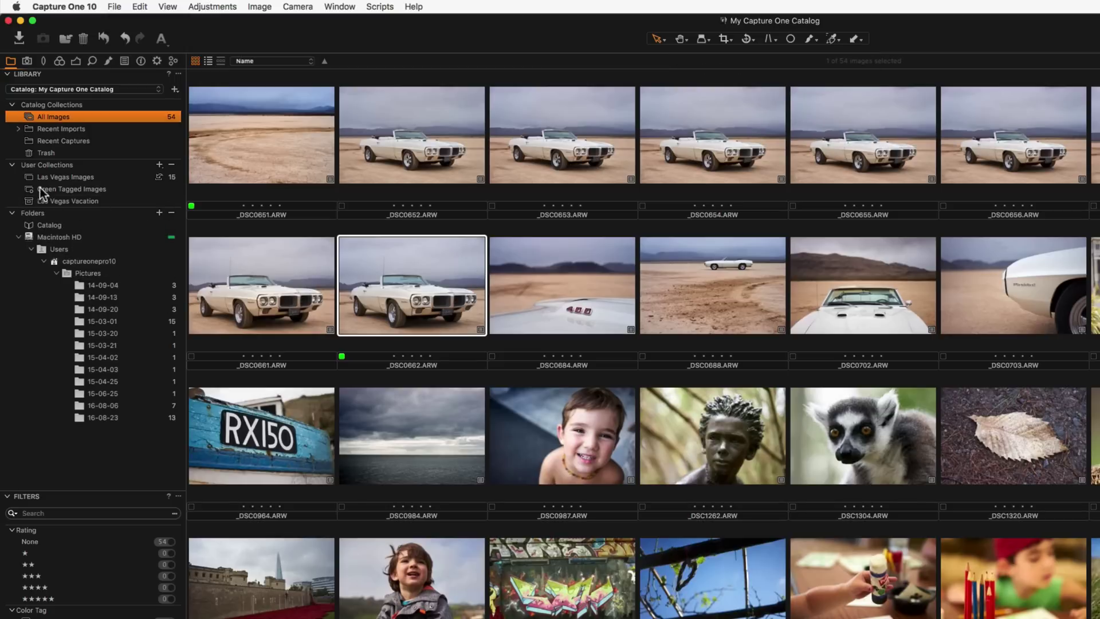
Move Las Vegas Images into Las Vegas Vacation, then review Green Tagged Images and Catalog Green Tagged.
drag(29, 177, 57, 188)
click(19, 178)
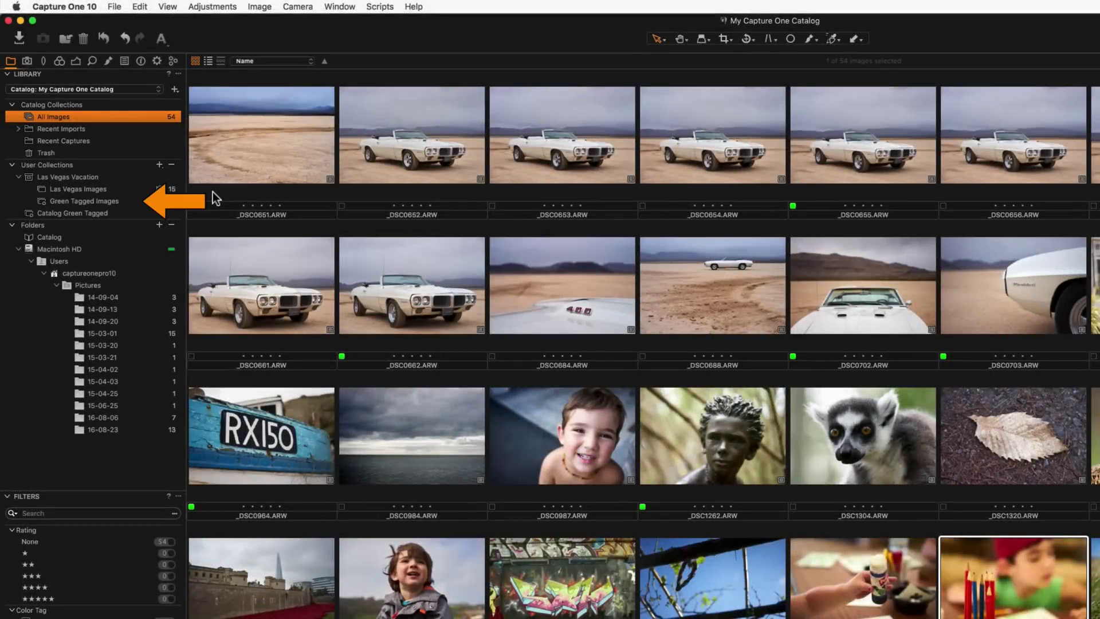
click(131, 201)
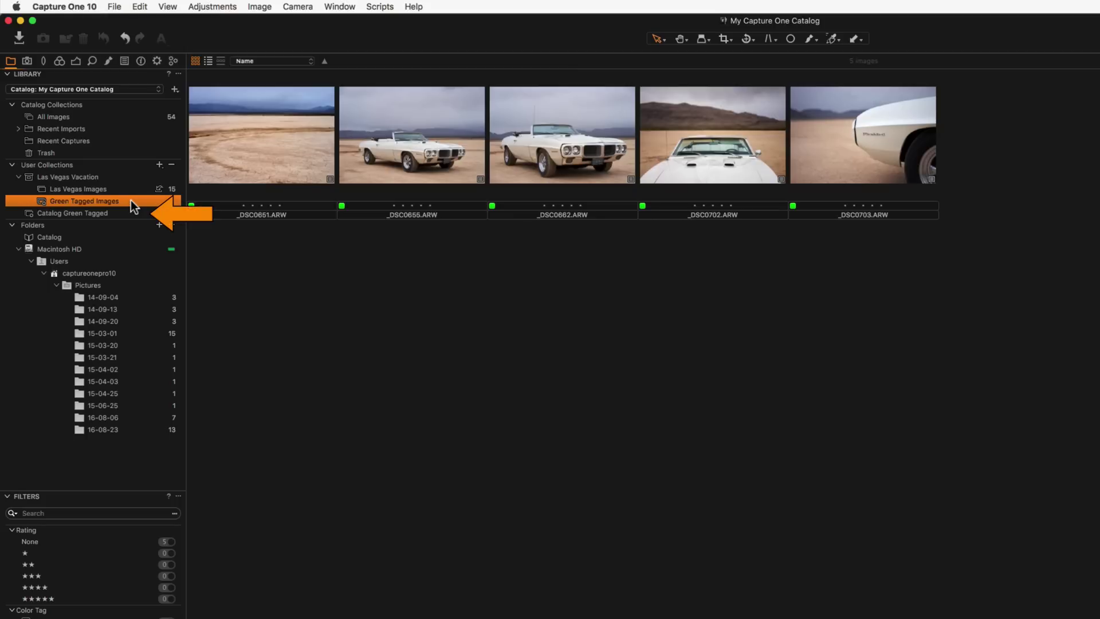
click(138, 212)
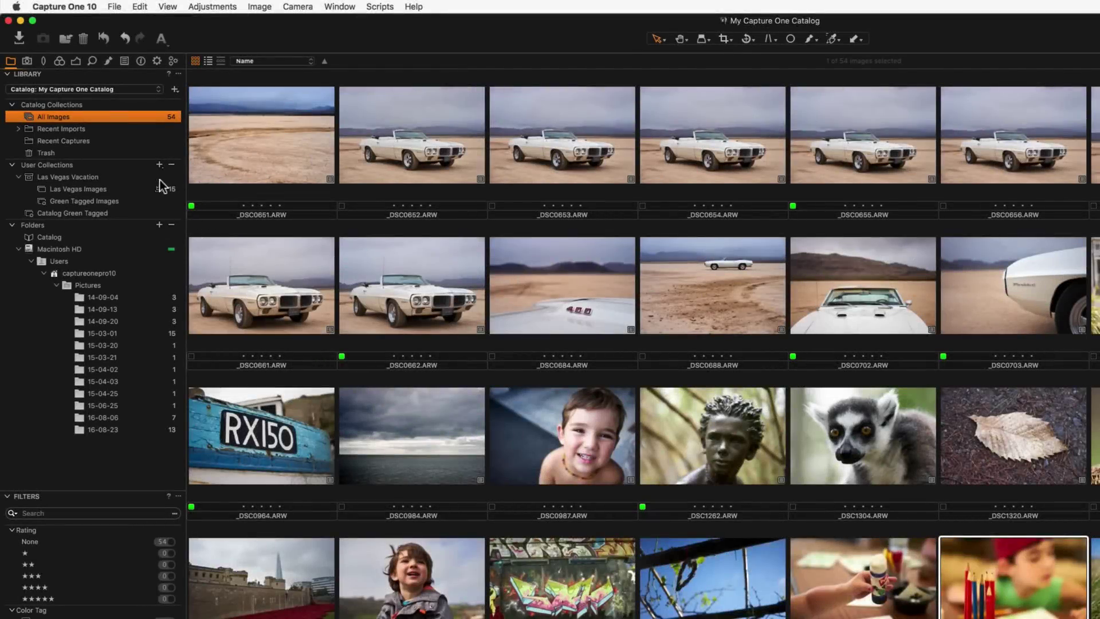
Create a new group named 'Personal Work'.
click(157, 164)
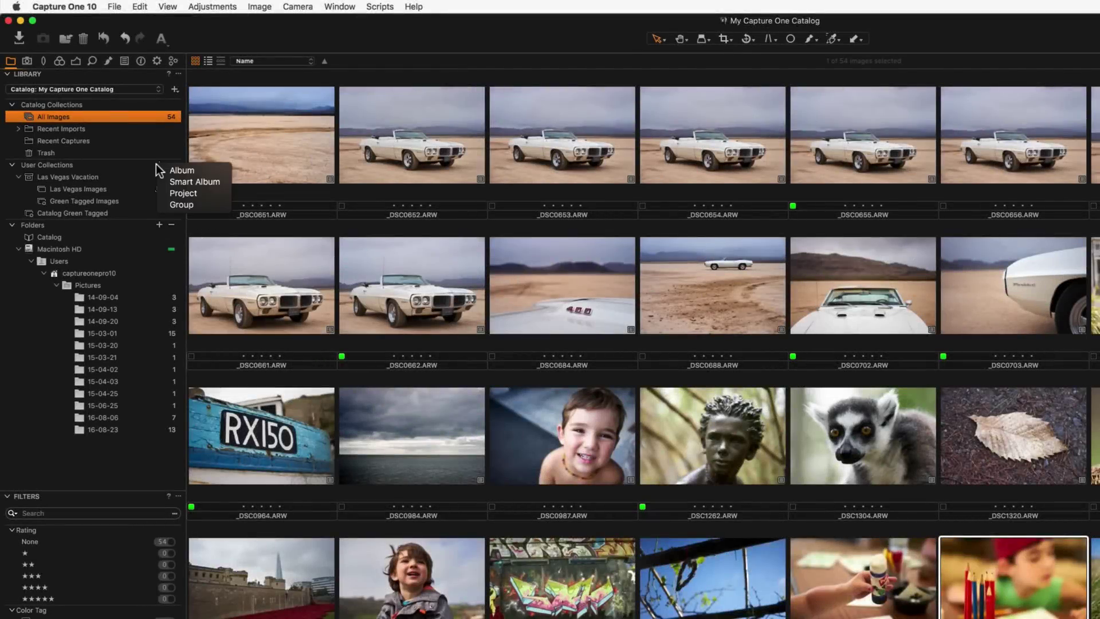
click(177, 207)
text(Personal Work)
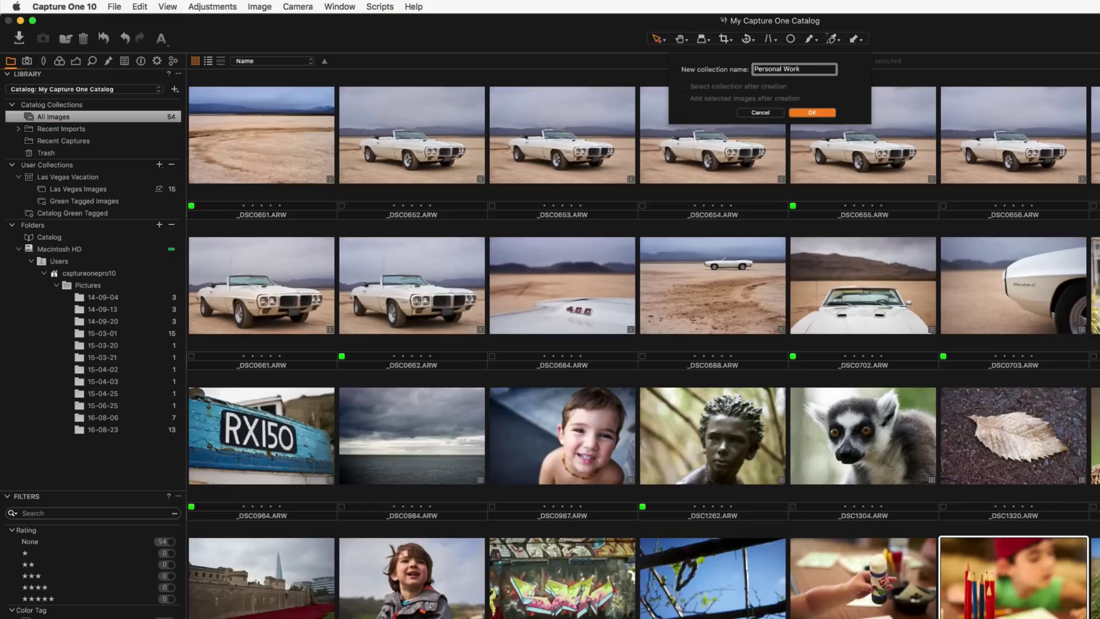
key(Return)
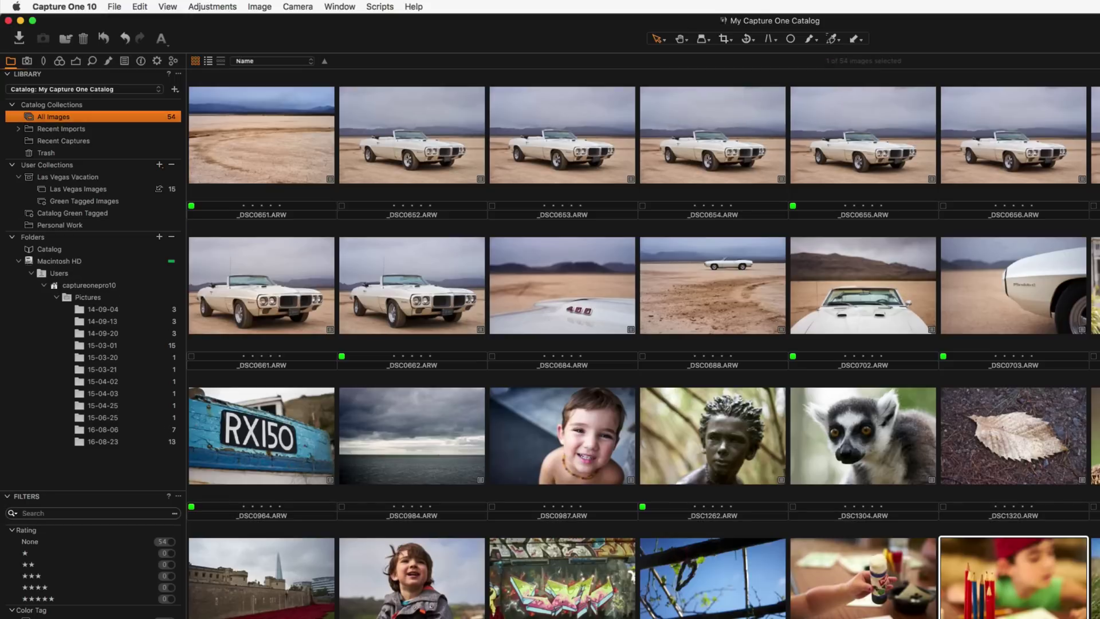
Nest Las Vegas Vacation inside Personal Work and show the 15 Las Vegas Images photos.
click(18, 177)
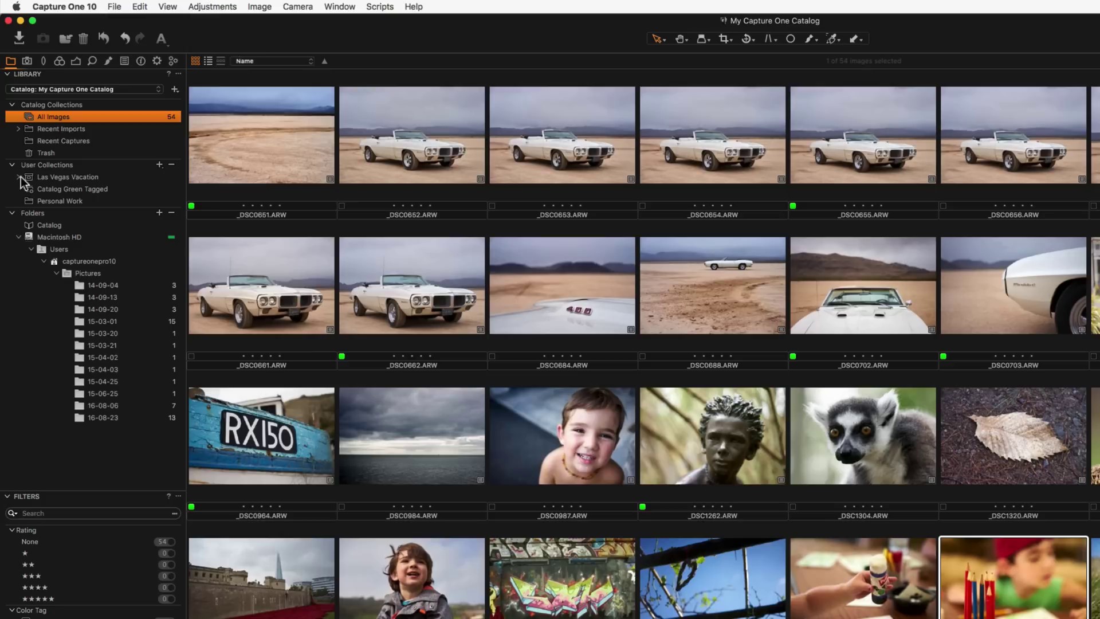
drag(53, 176, 58, 199)
click(17, 189)
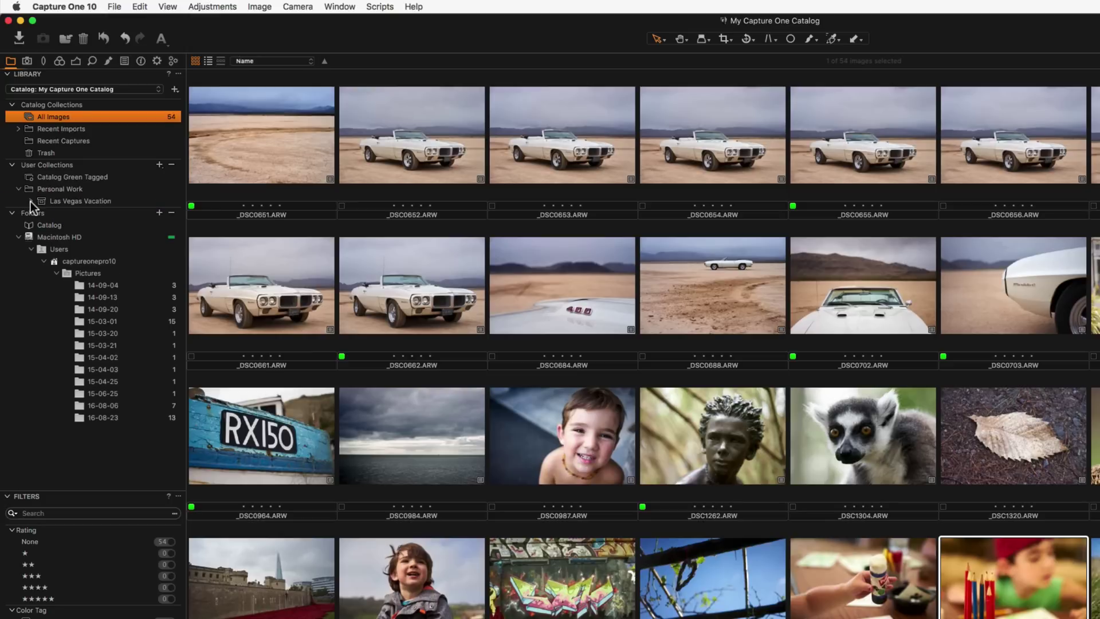
click(30, 202)
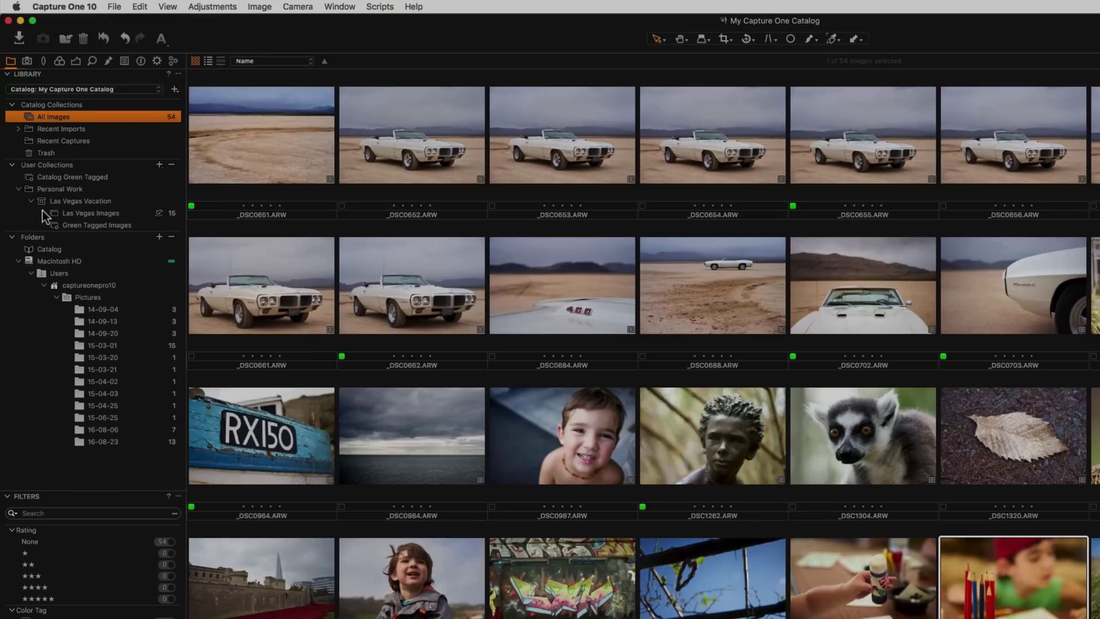
click(42, 212)
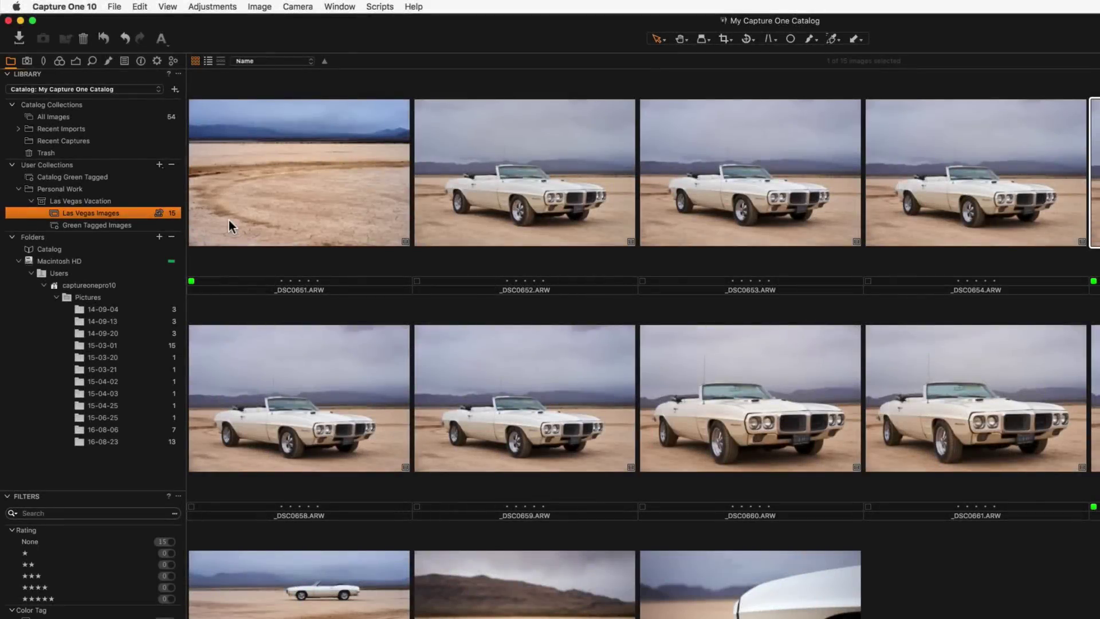
Export Las Vegas Images with originals as 'Las Vegas Catalog' in Pictures and open it.
right_click(123, 215)
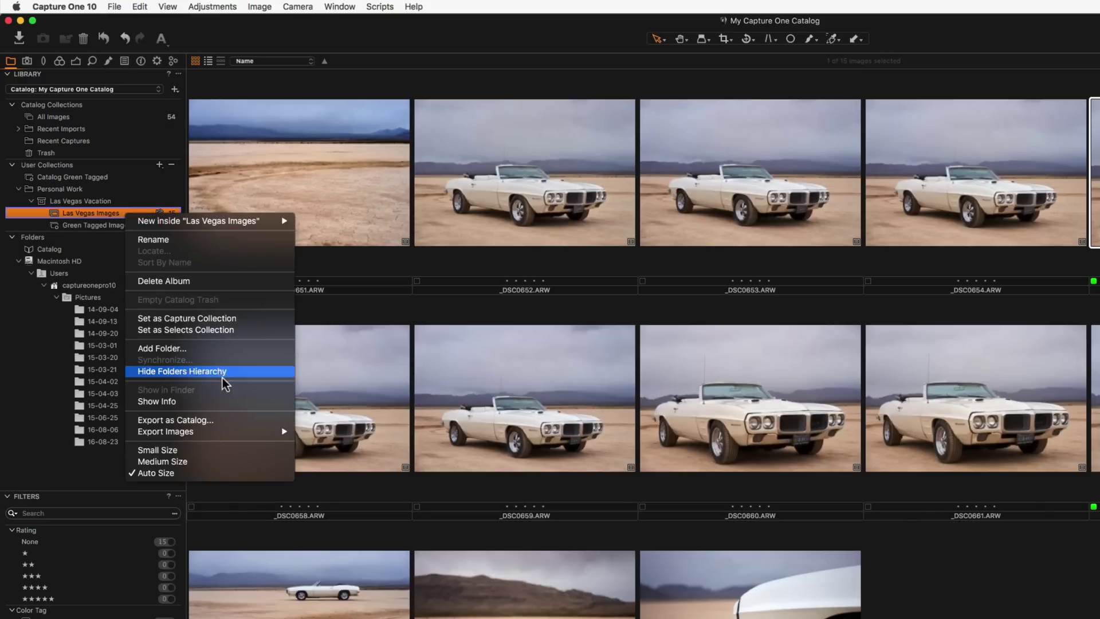
click(254, 424)
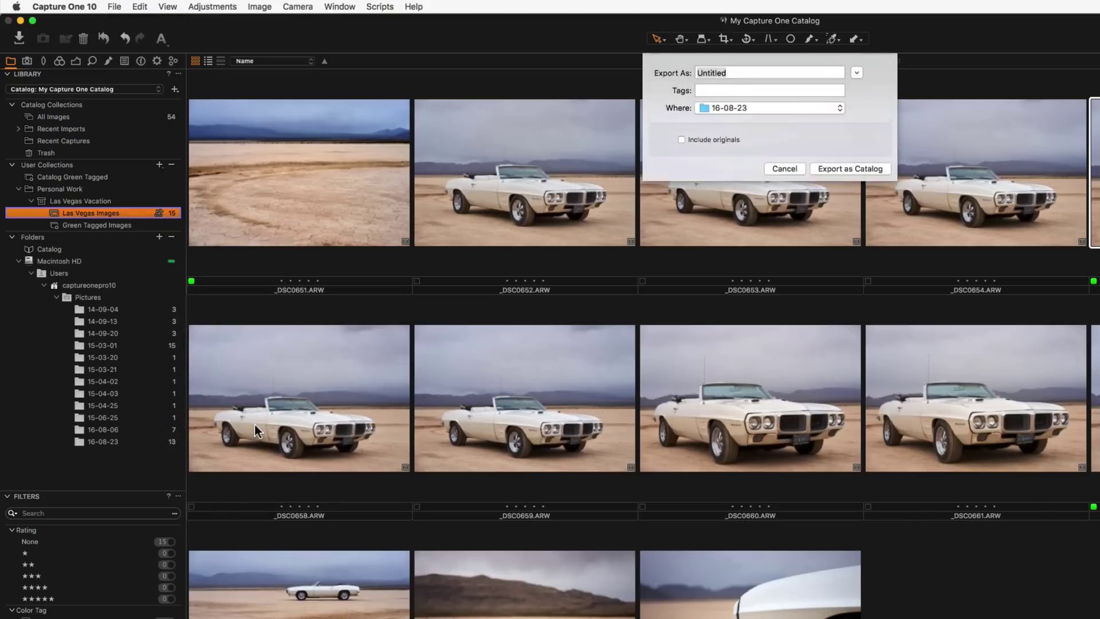
text(Vegas Catalog)
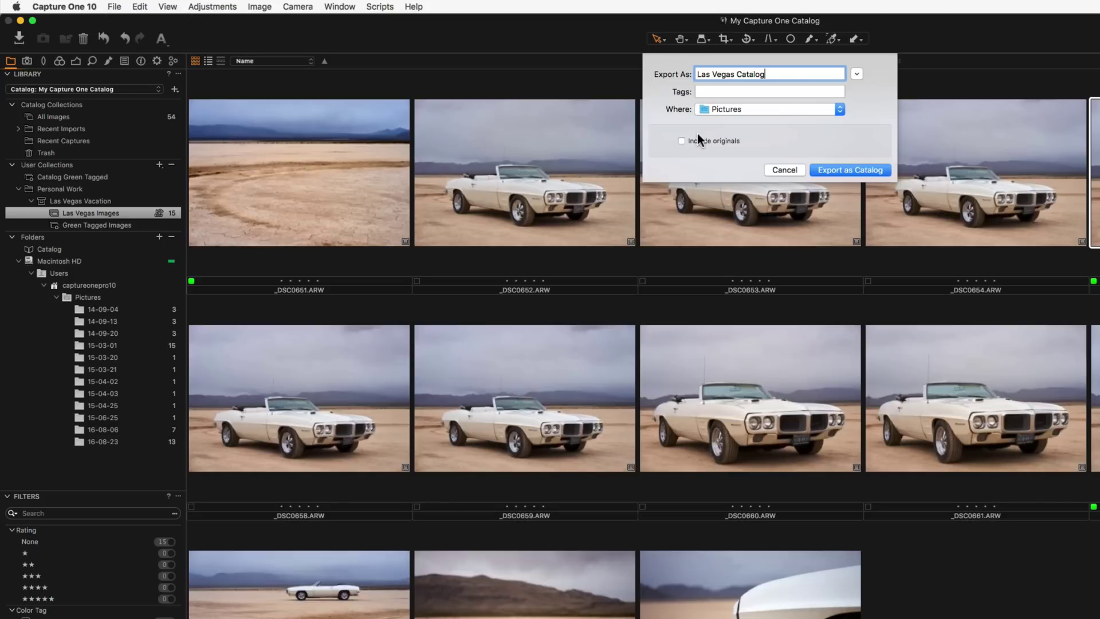
click(681, 141)
click(833, 169)
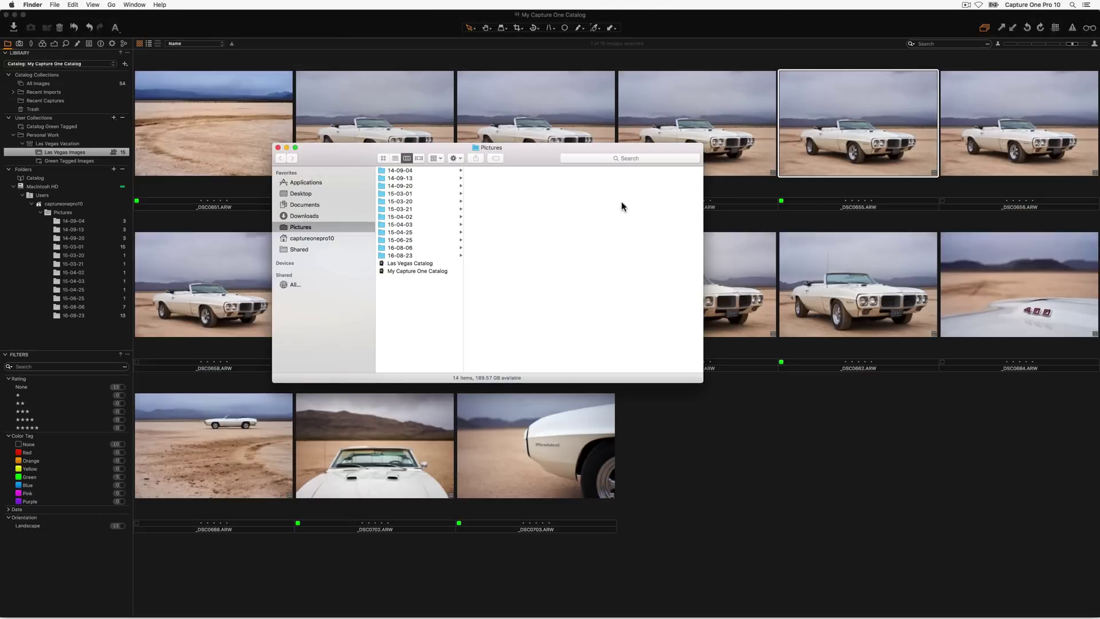
click(425, 264)
double_click(426, 264)
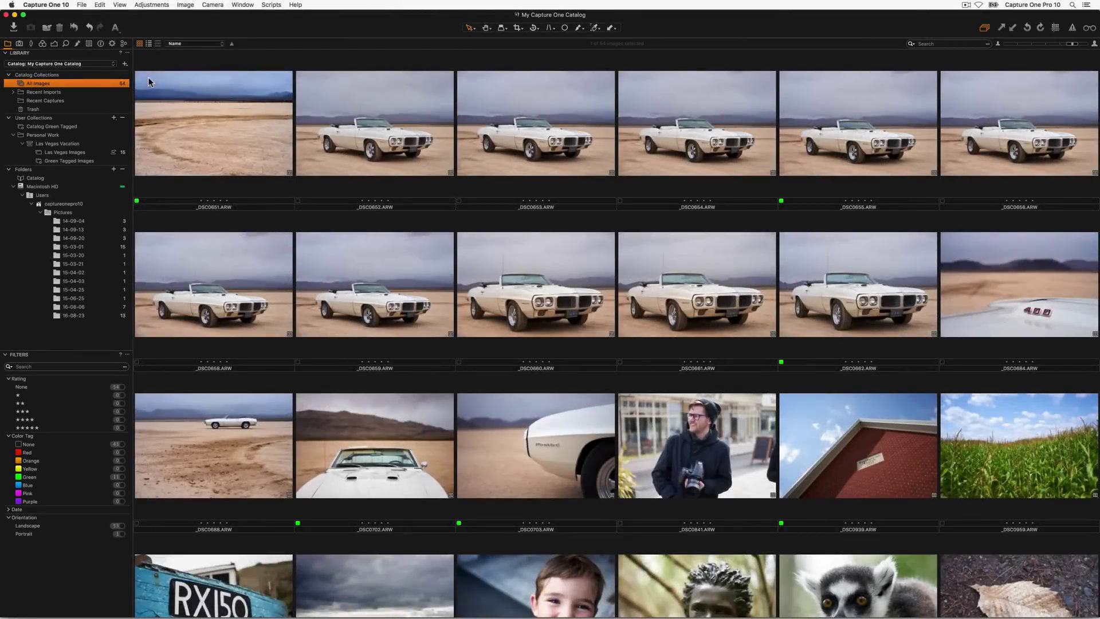
Import the Location Catalog from the Pictures folder into the current catalog.
click(82, 6)
mouse_move(212, 75)
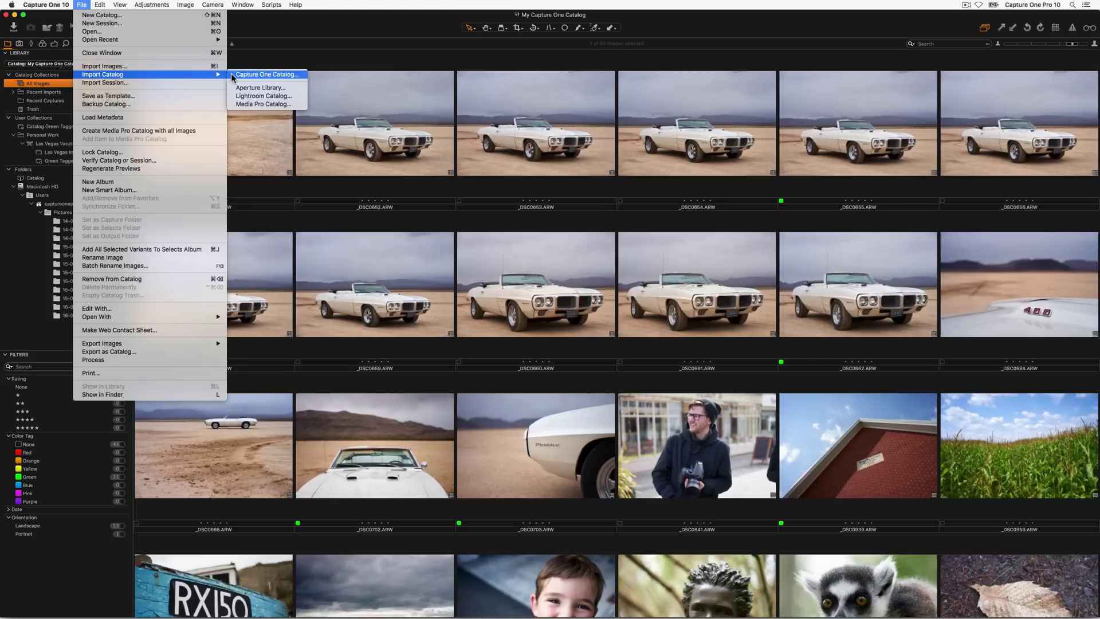
click(233, 76)
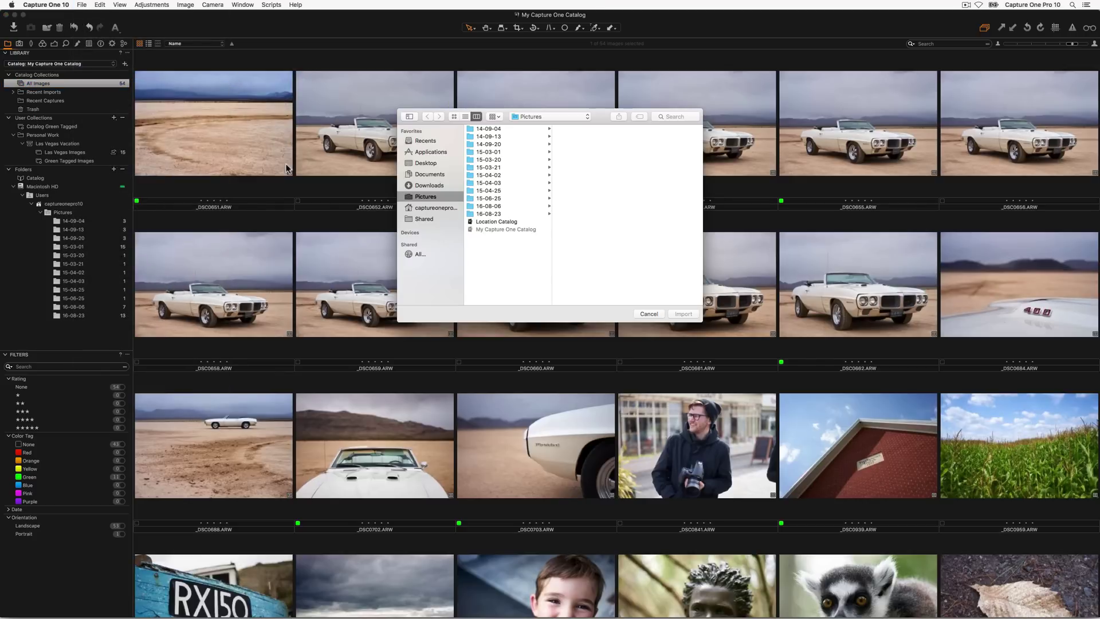
click(481, 222)
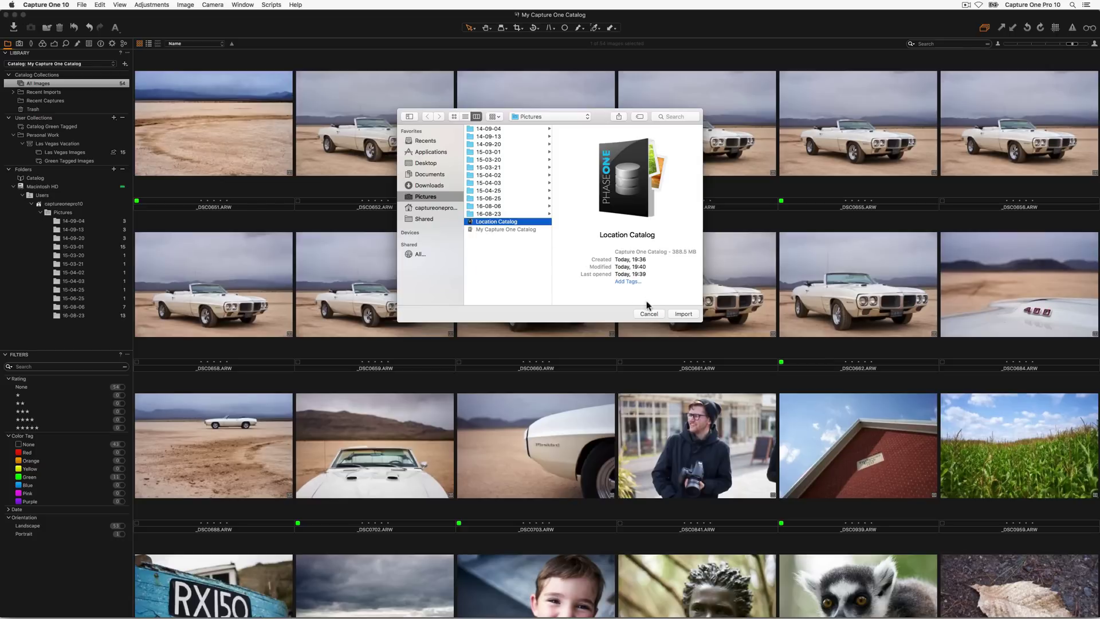
click(682, 315)
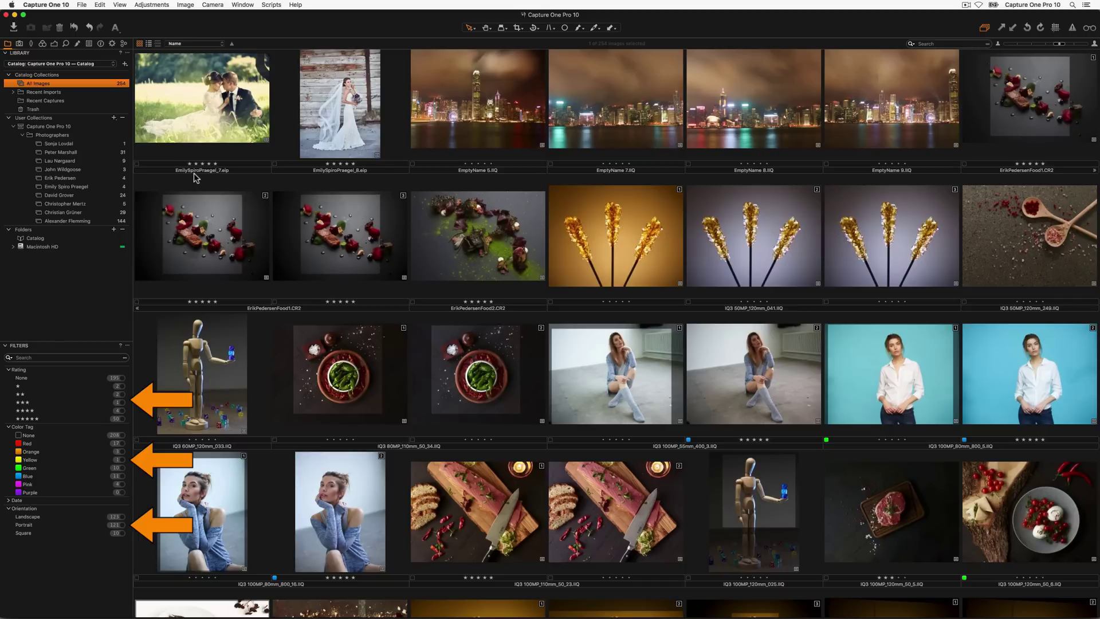
Return to All Images, search for 1069, then clear the search.
click(83, 222)
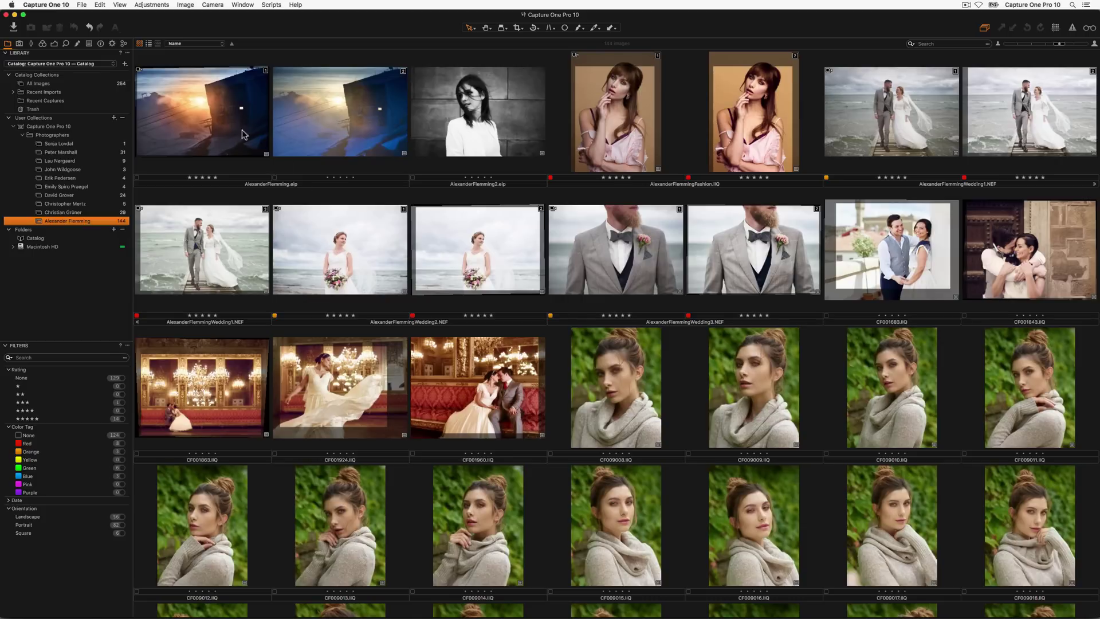
click(120, 85)
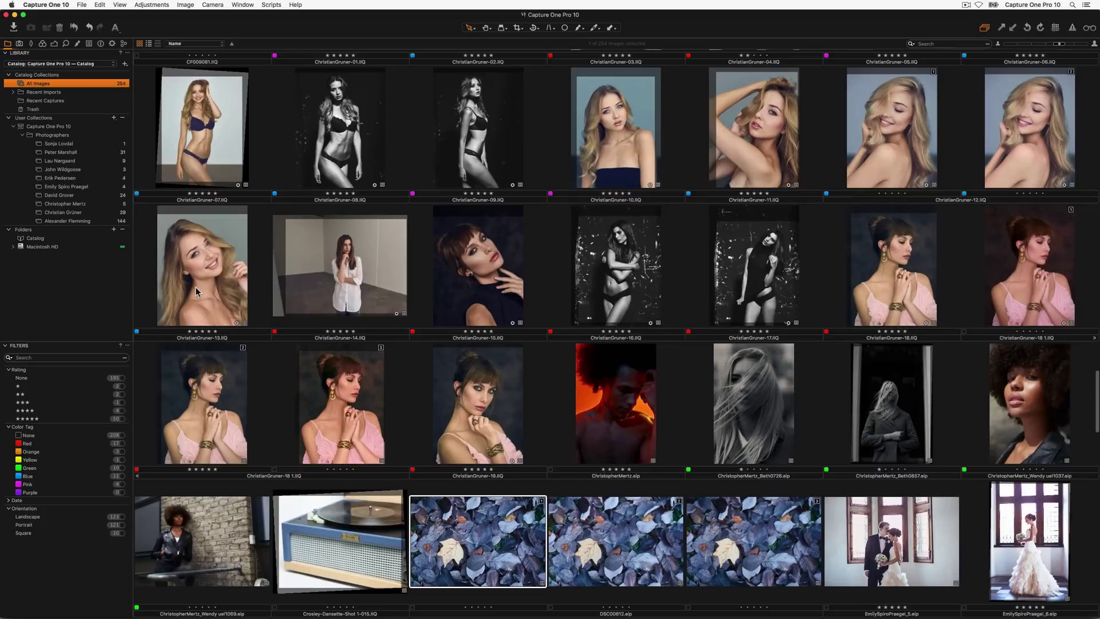
click(46, 357)
text(1)
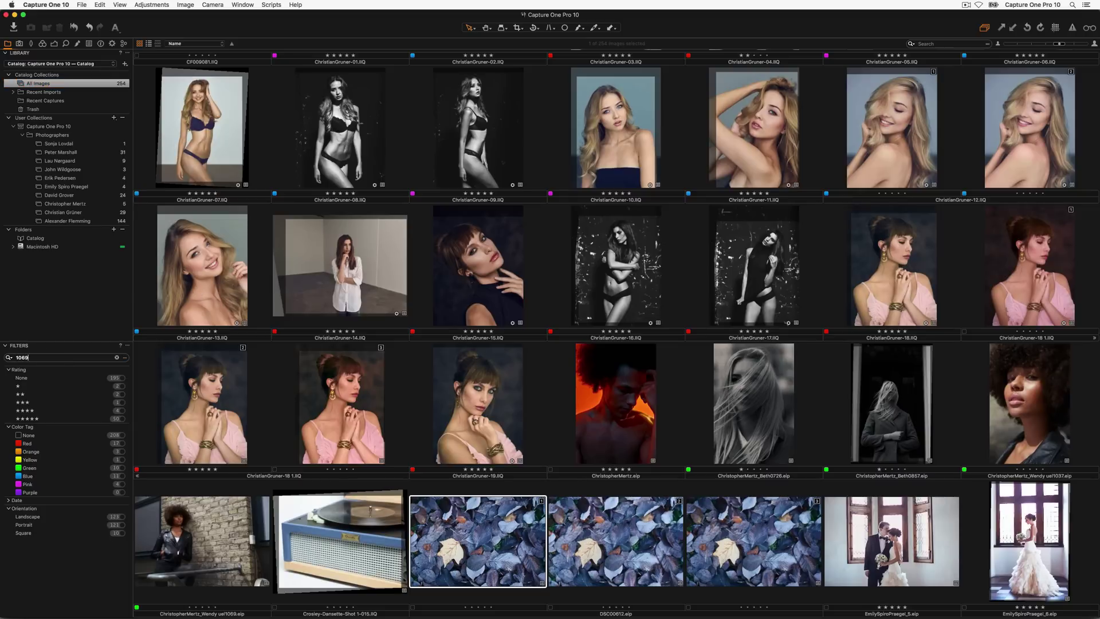
text(069)
key(Return)
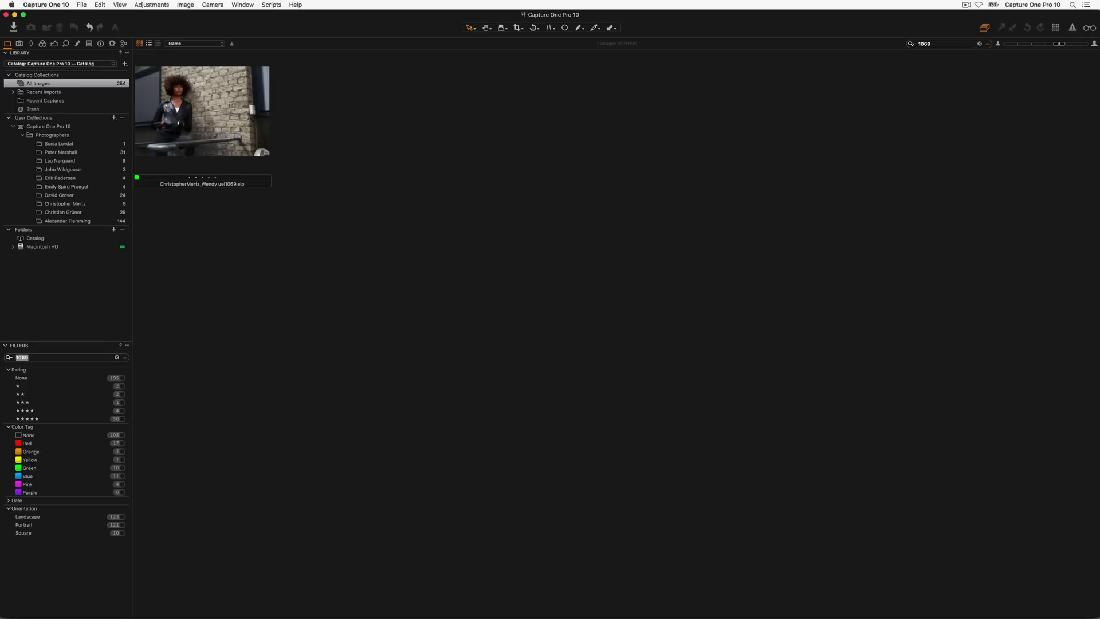
click(117, 357)
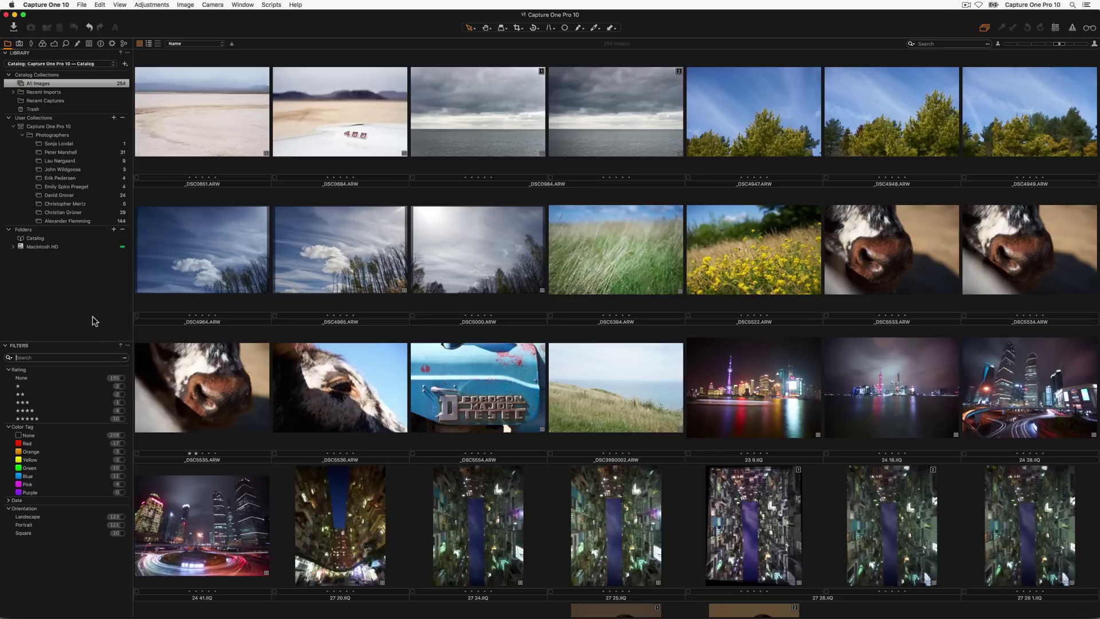
Filter the images to show only five-star and four-star ratings.
click(122, 419)
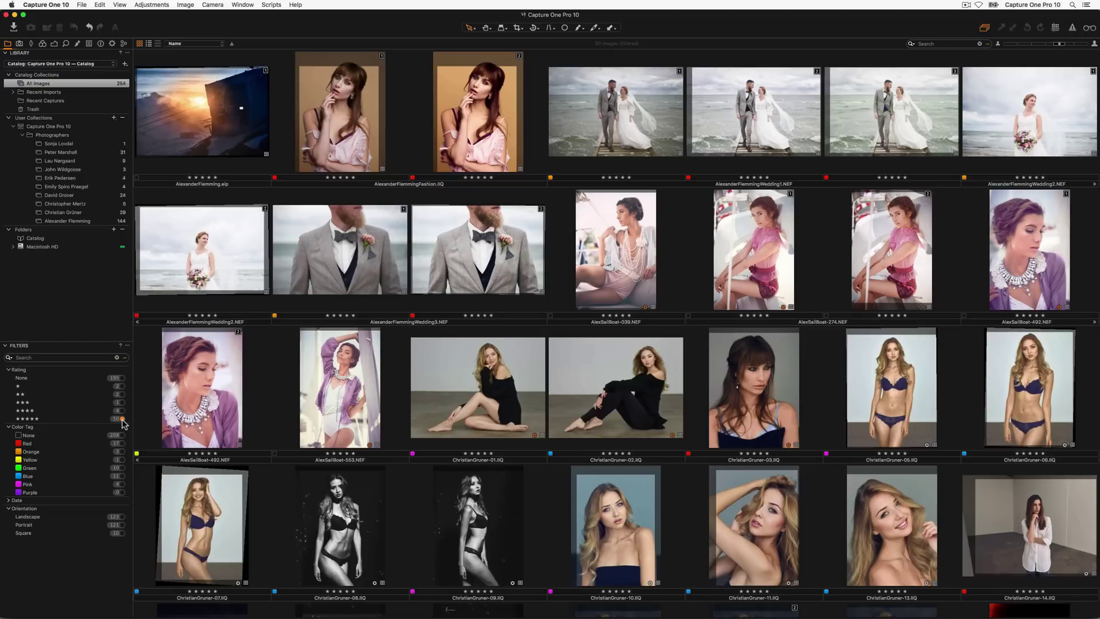
click(122, 411)
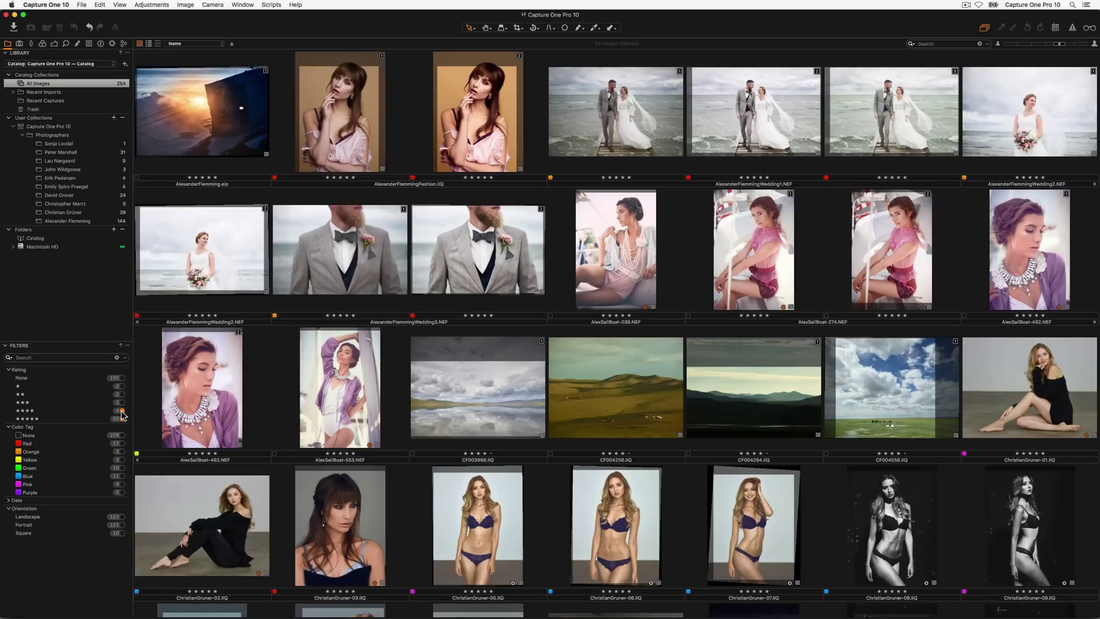
click(127, 345)
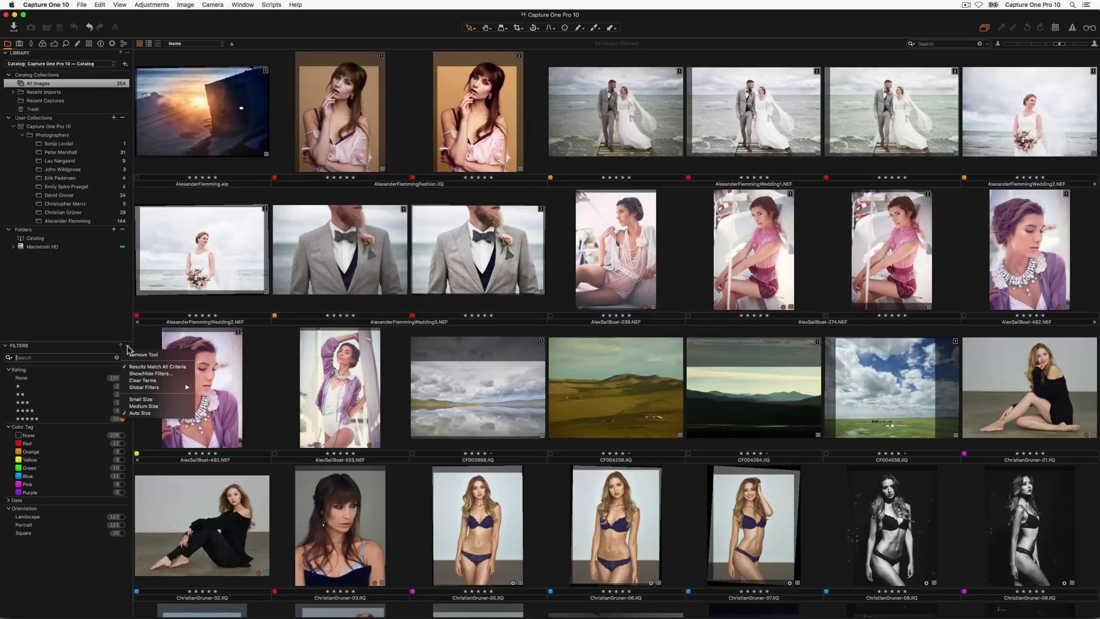
Enable Format in Show/Hide Filters so images are counted by file type.
click(143, 374)
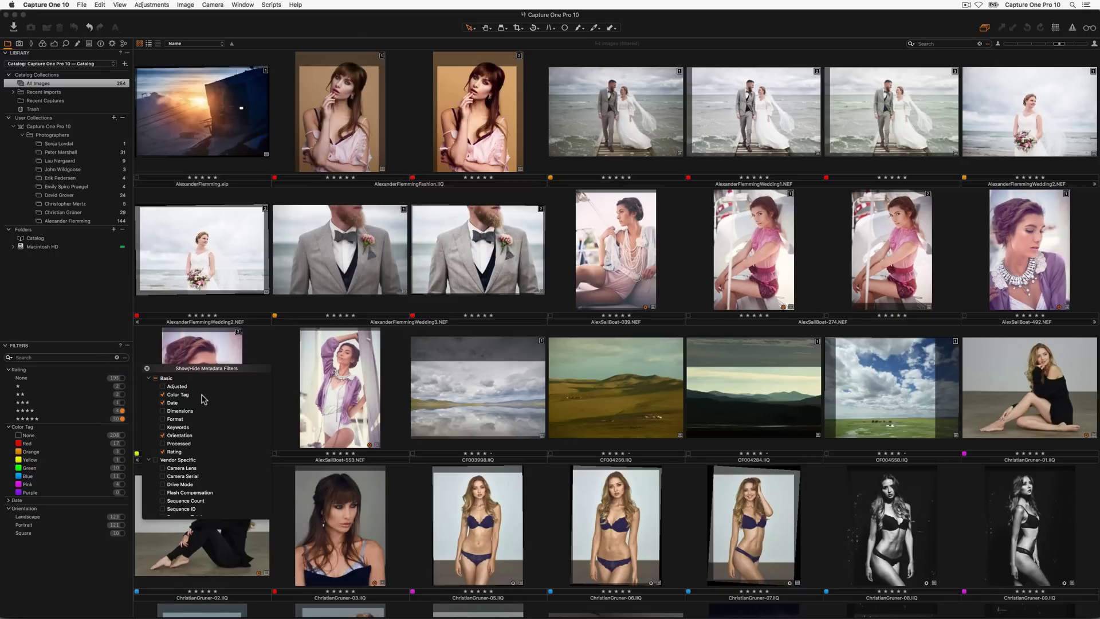
click(162, 419)
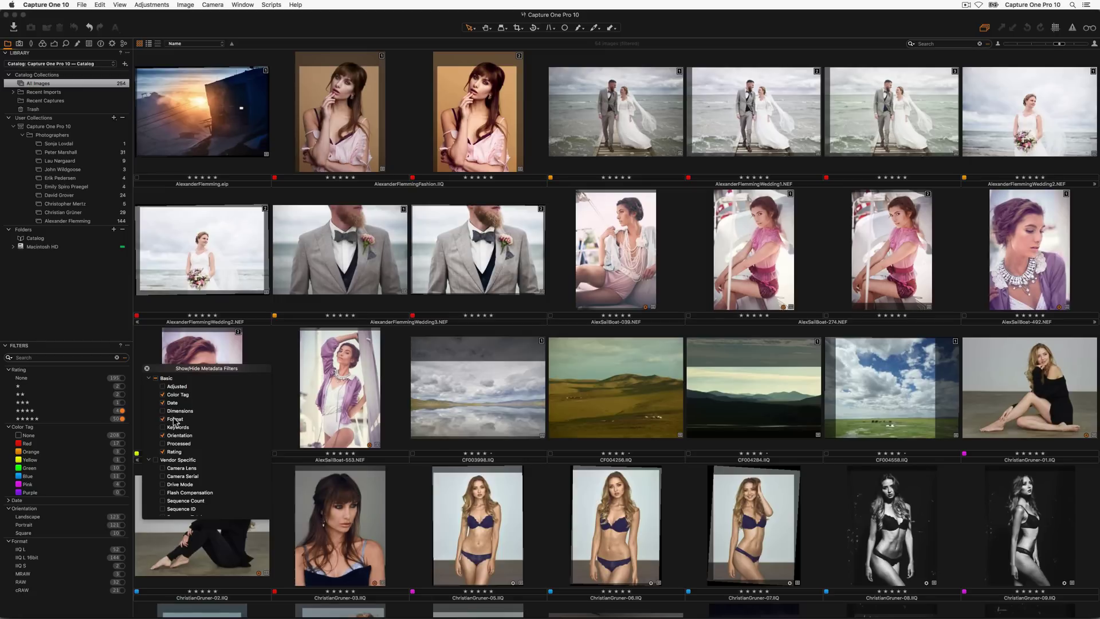
click(147, 368)
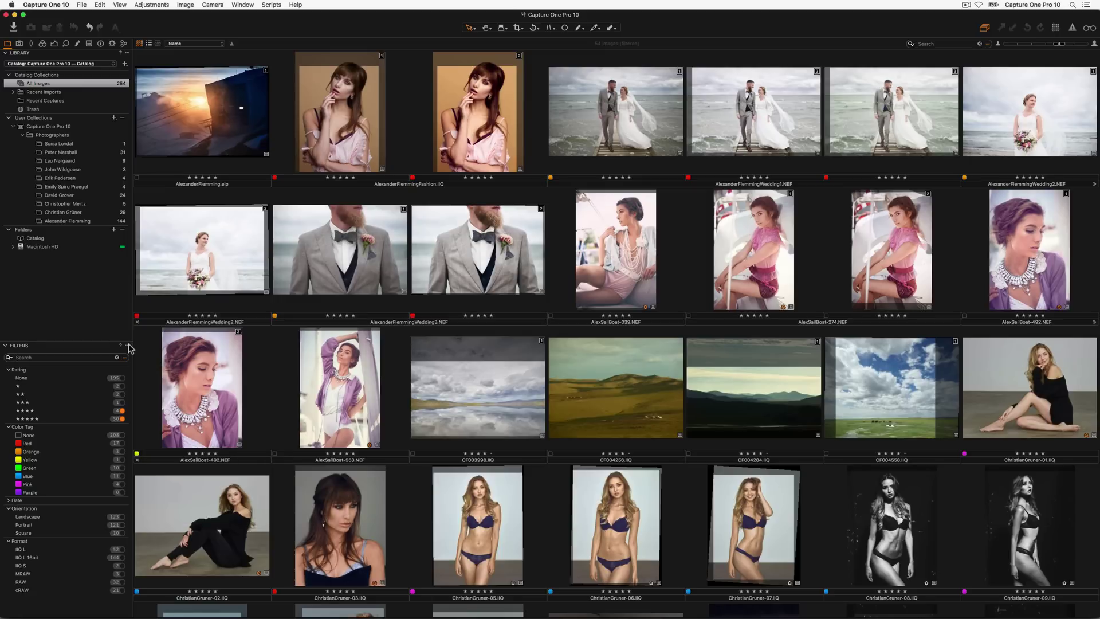
click(127, 346)
mouse_move(125, 389)
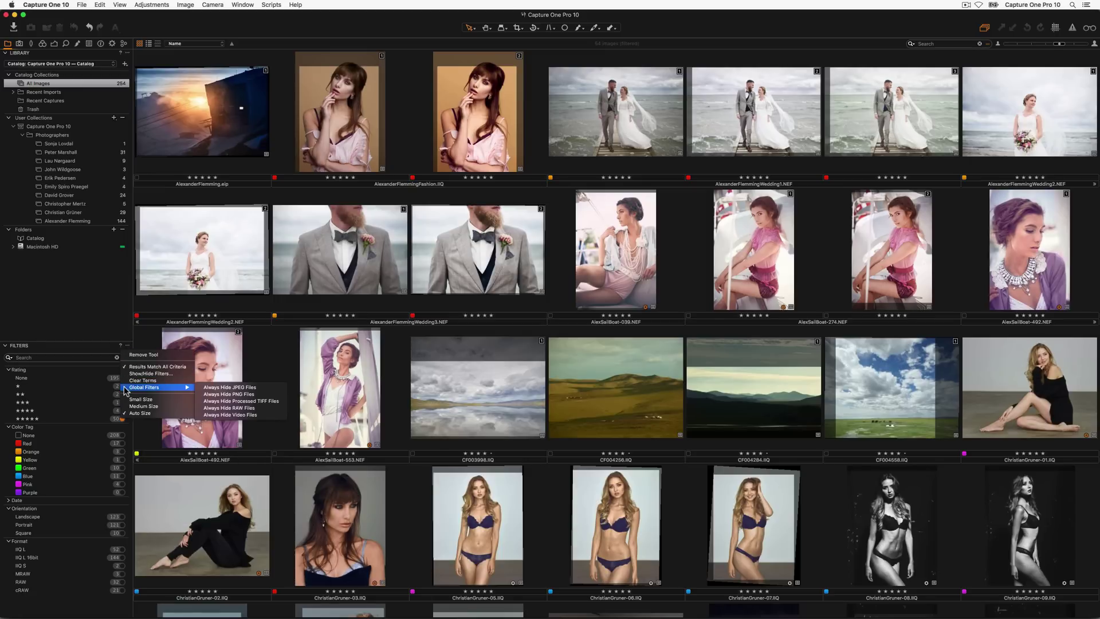
click(145, 437)
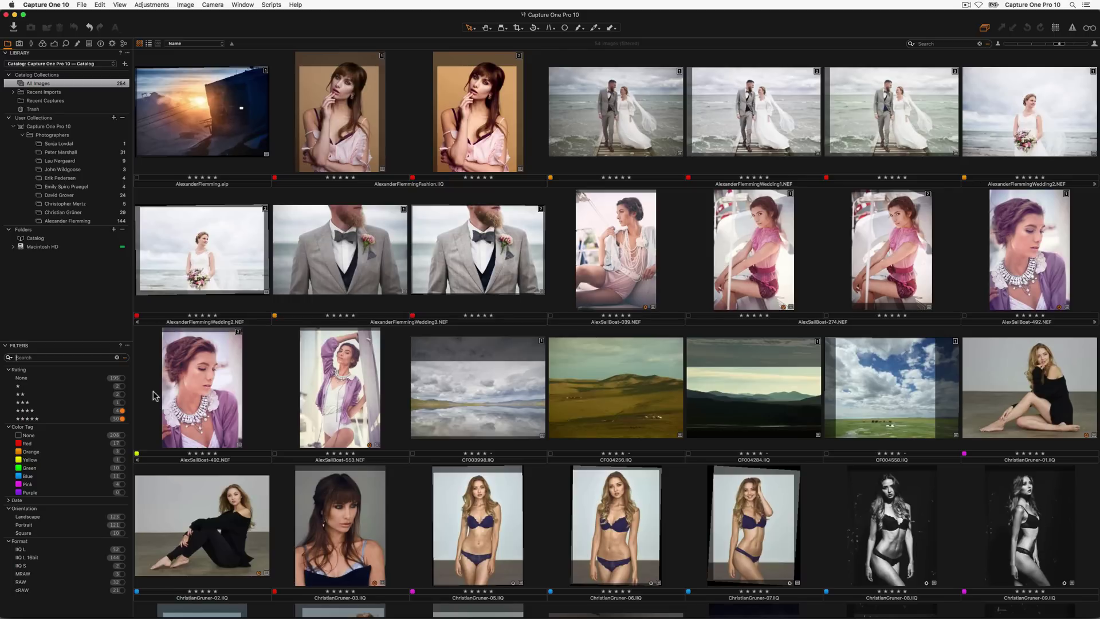
Create a smart album '4-5 Star Images' from the rating rules in Advanced Search.
click(126, 358)
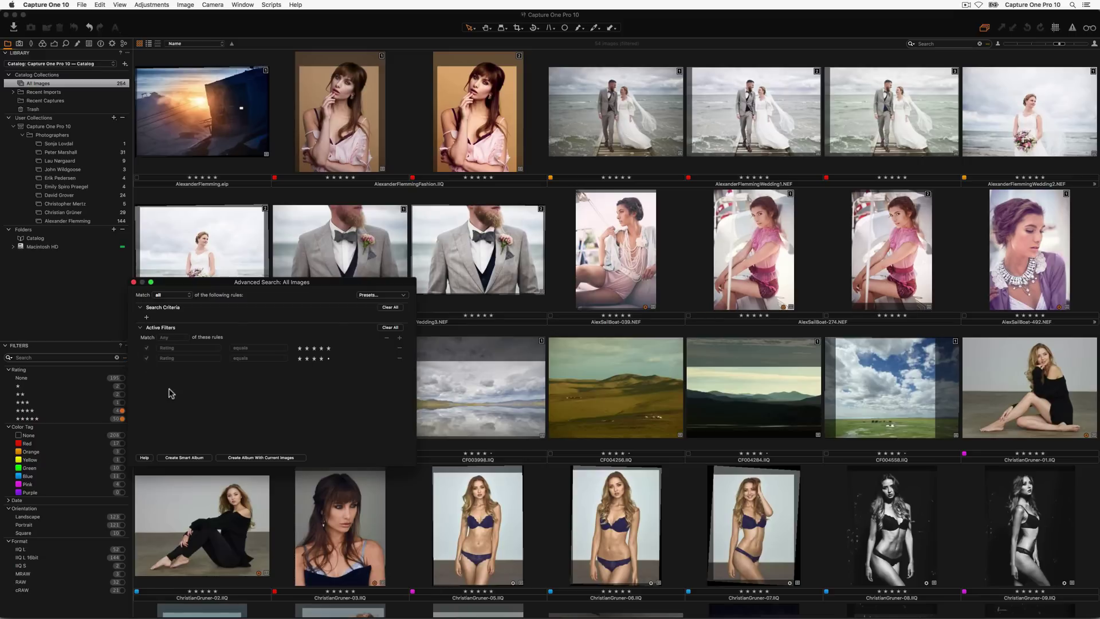
click(182, 458)
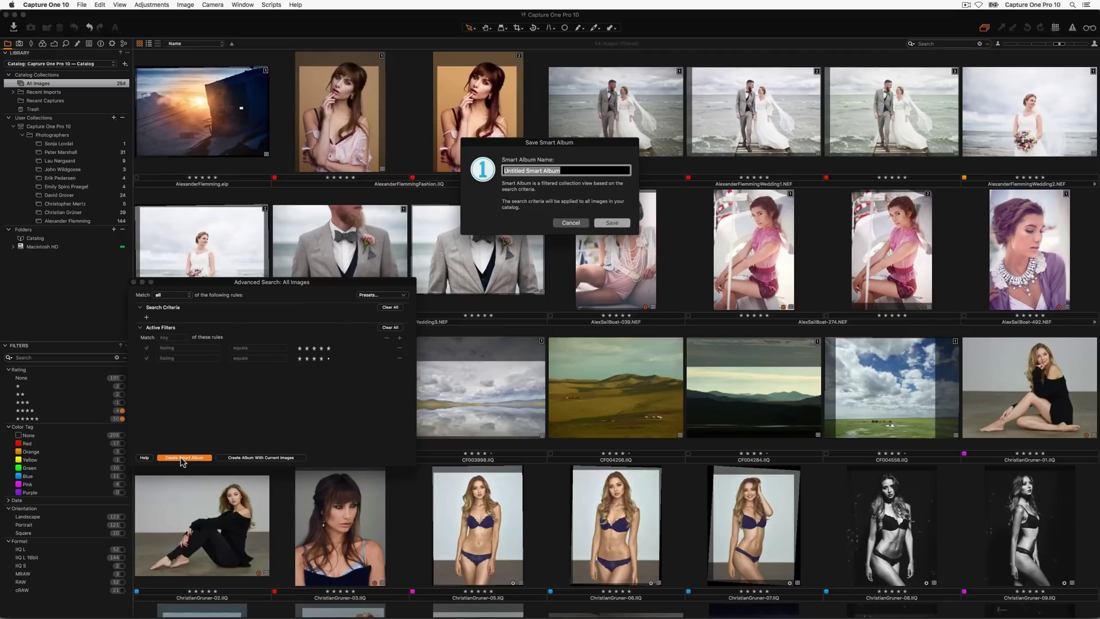
text(4-5 Star Images)
key(Return)
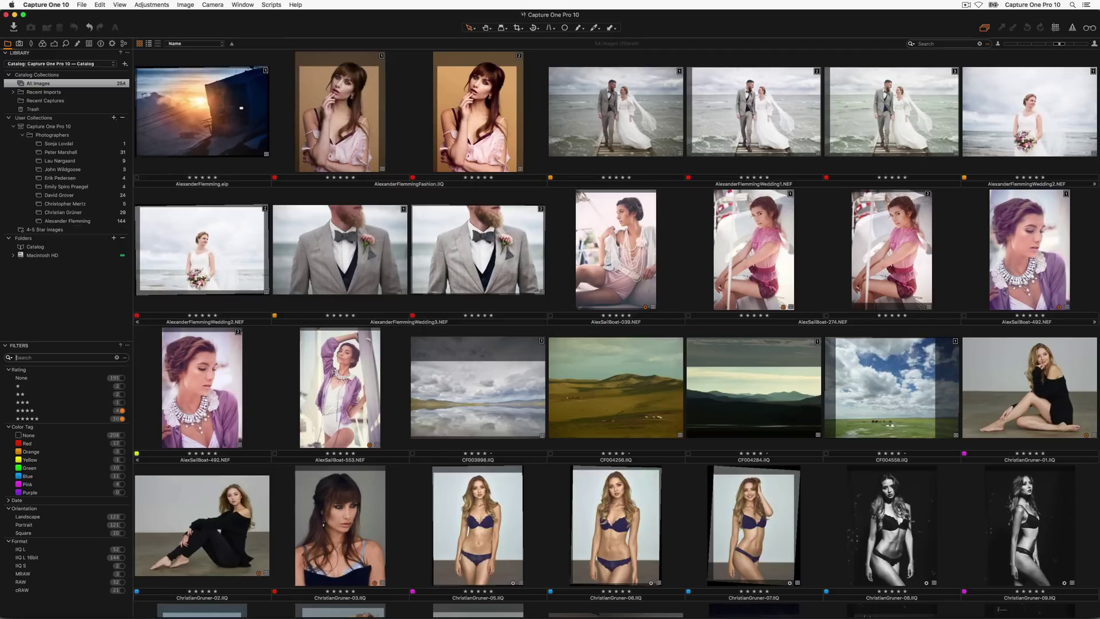